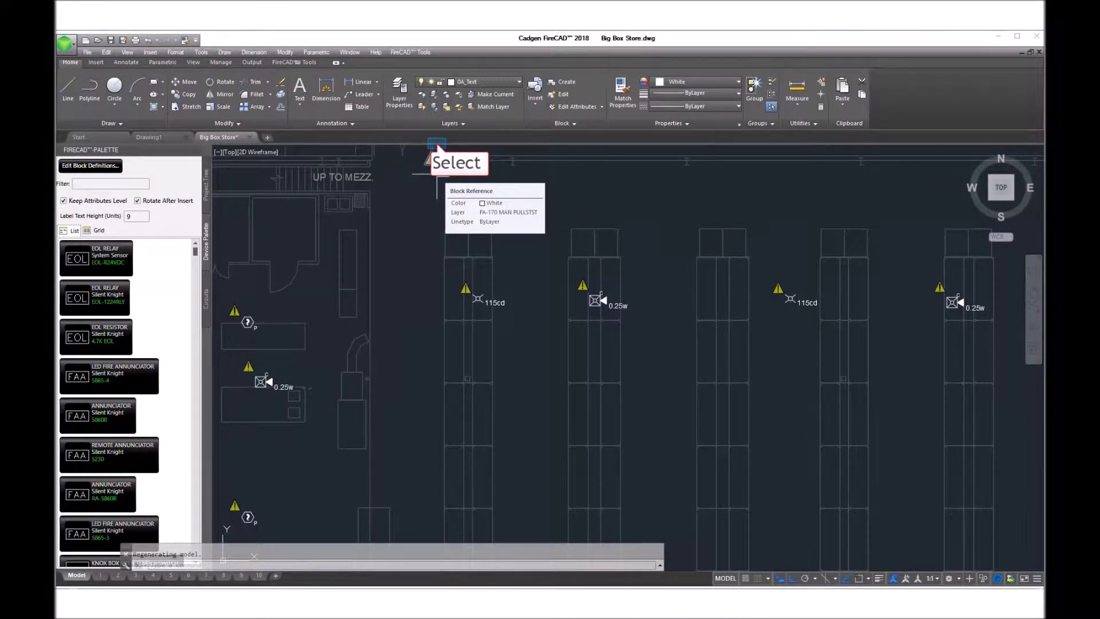
# Select all blocks similar to the manual pull station and to the hexagonal detector marked P in the office area.
pyautogui.click(437, 147)
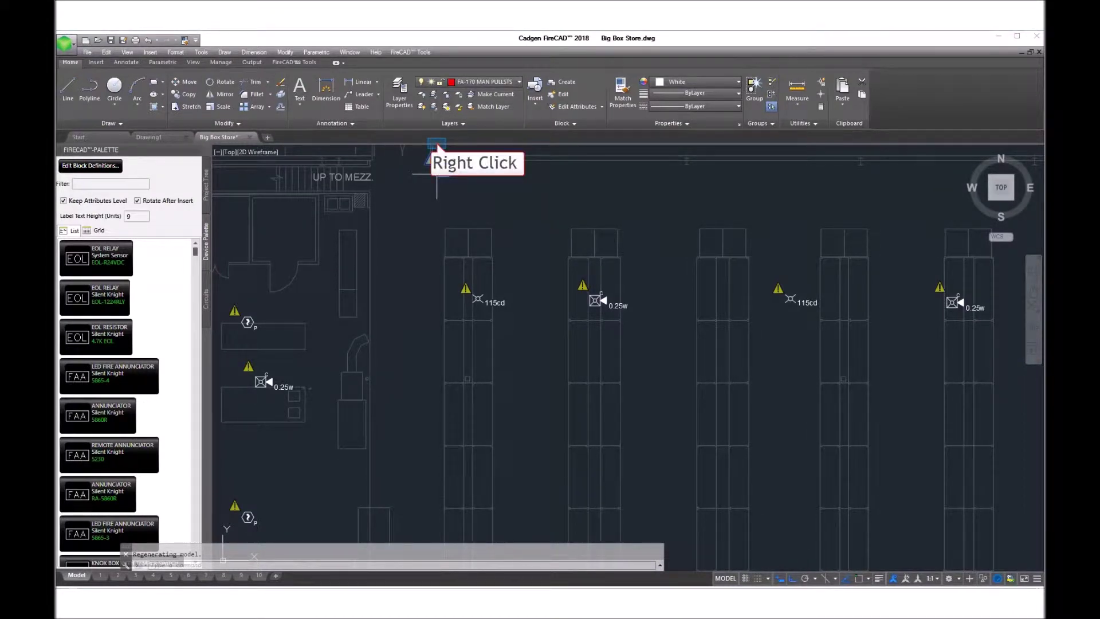
pyautogui.rightClick(438, 175)
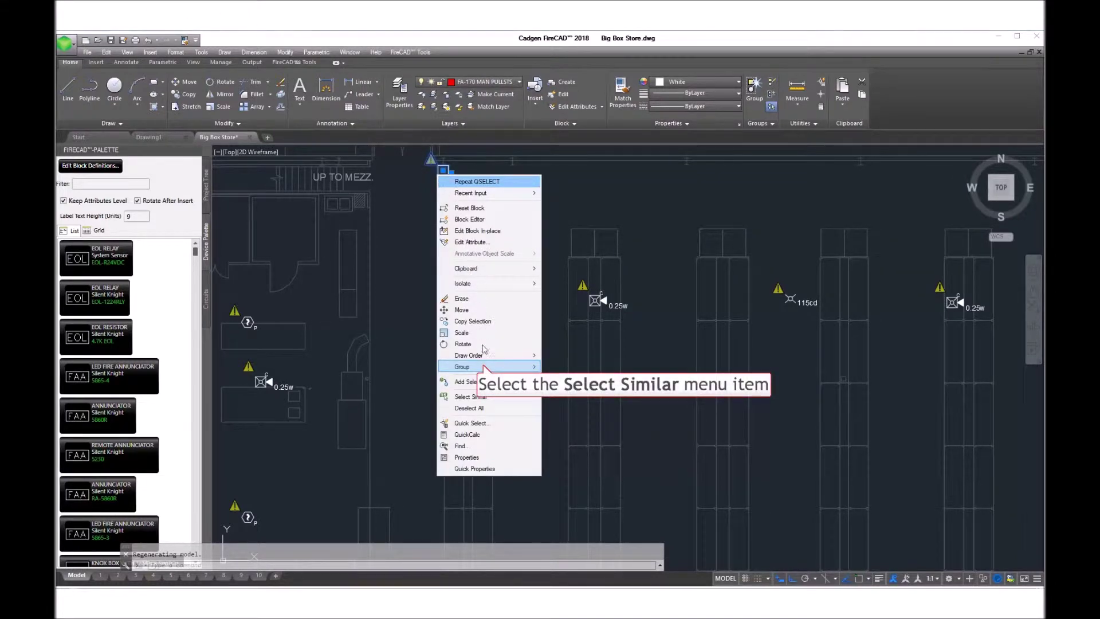
pyautogui.click(471, 396)
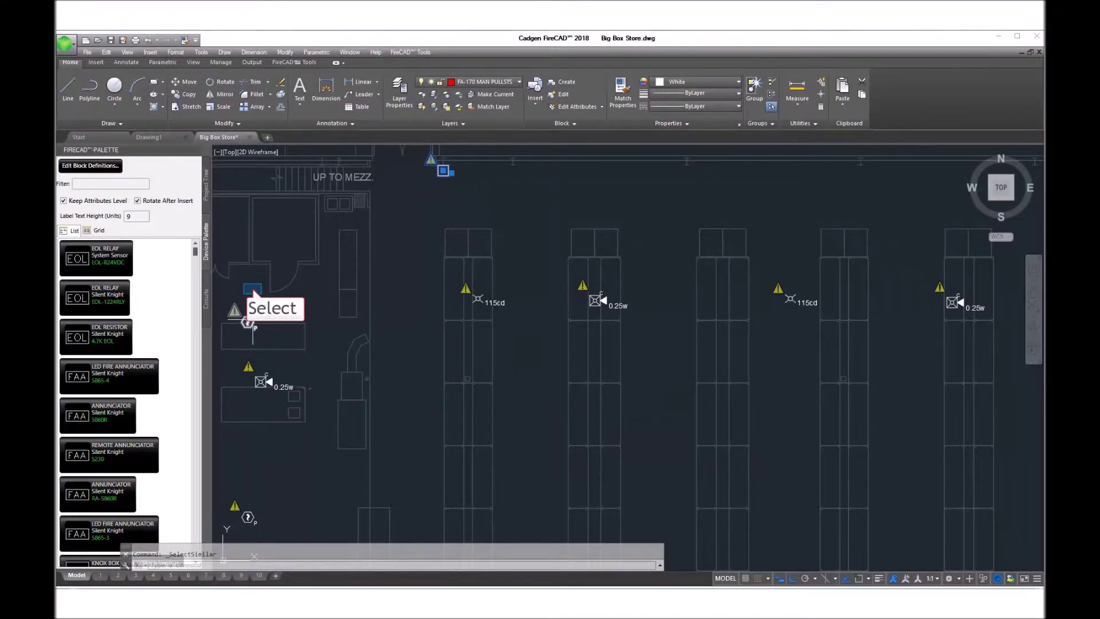
pyautogui.click(248, 323)
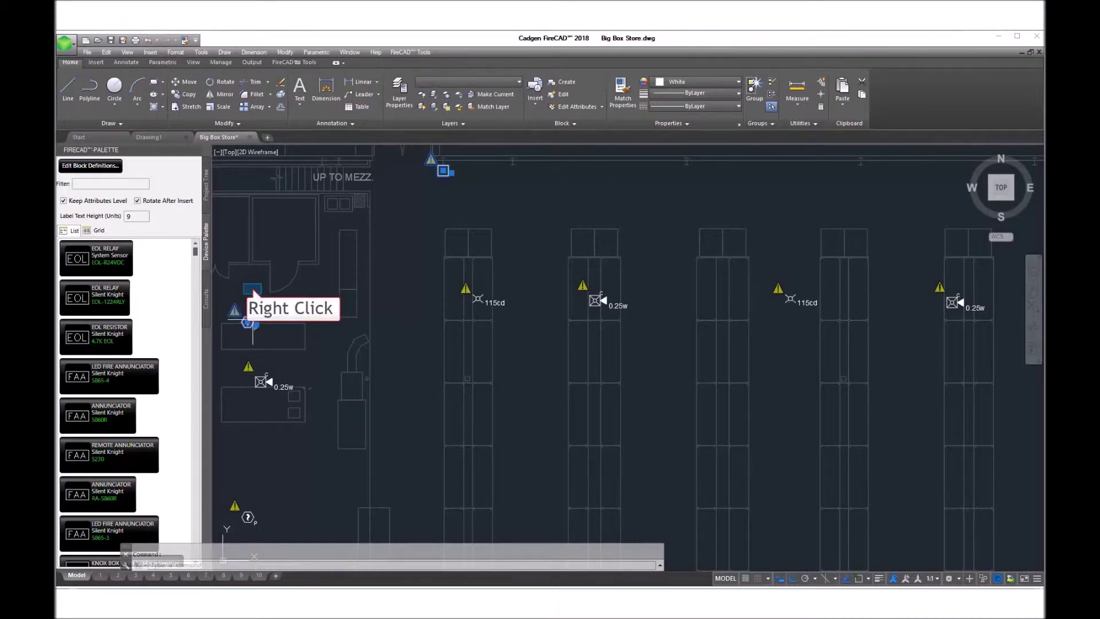
pyautogui.rightClick(252, 292)
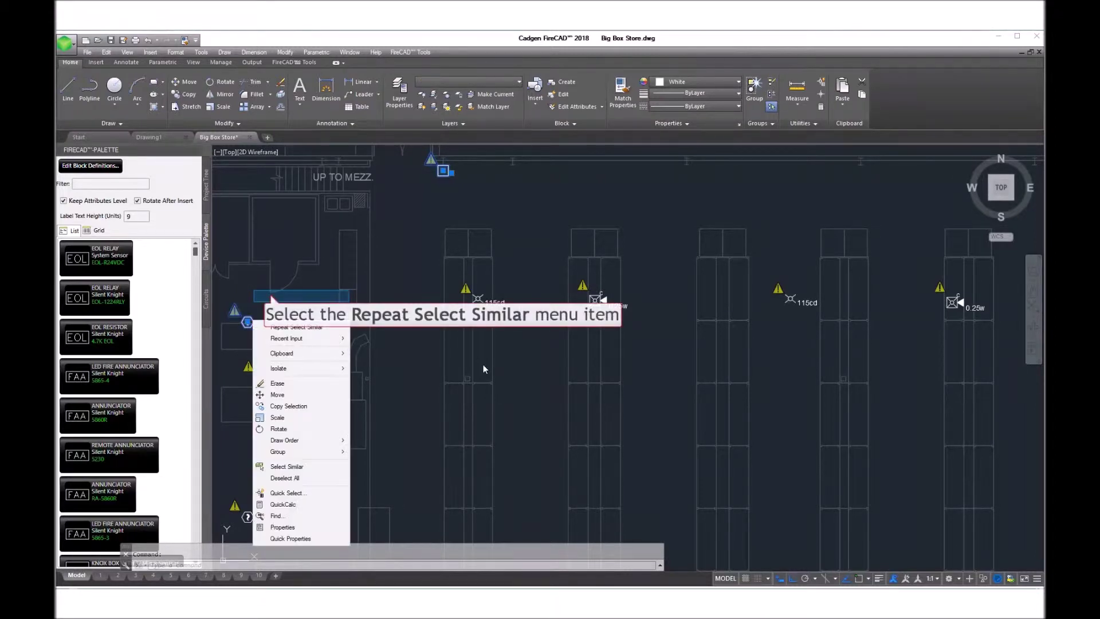
pyautogui.click(274, 298)
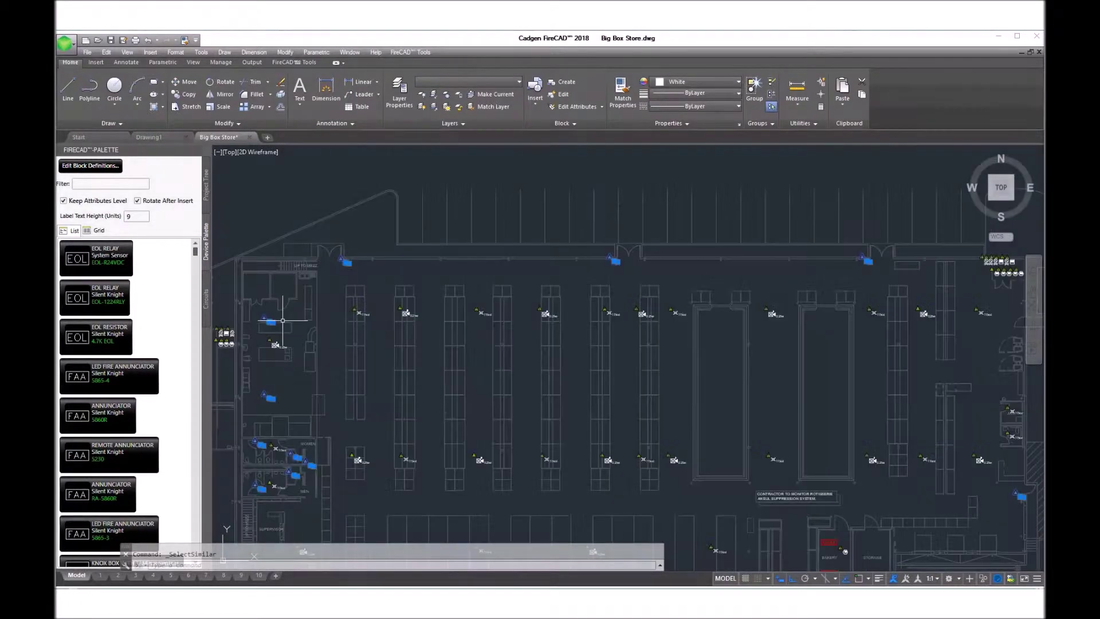
# Add all blocks similar to the hexagonal device beneath the valve and WF symbols to the selection.
pyautogui.scroll(-3, 282, 320)
pyautogui.scroll(5, 283, 320)
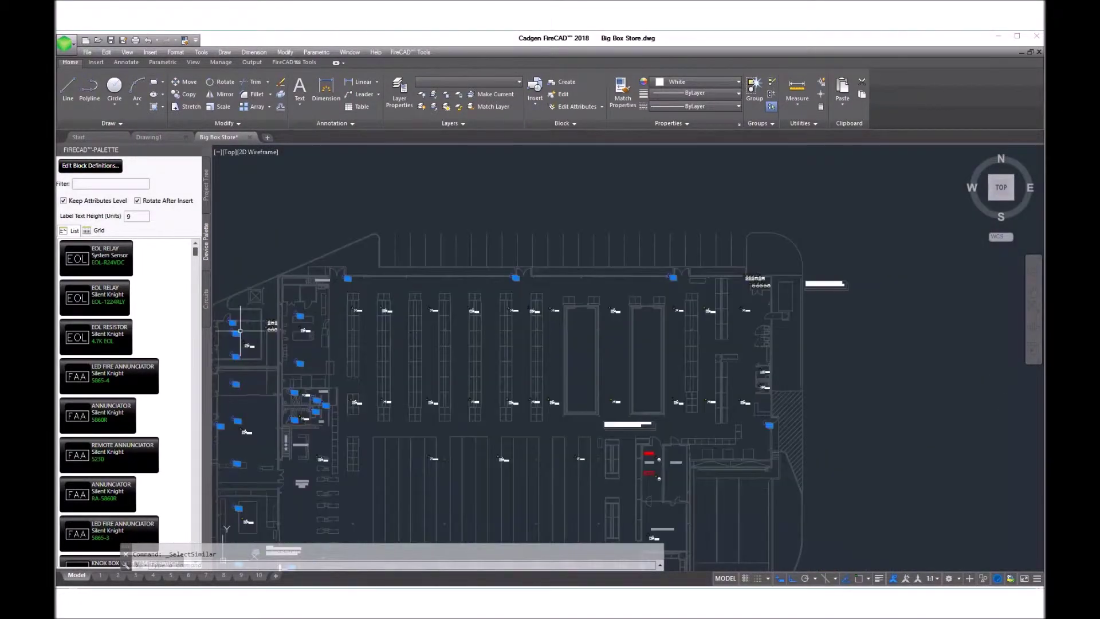
pyautogui.scroll(3, 313, 337)
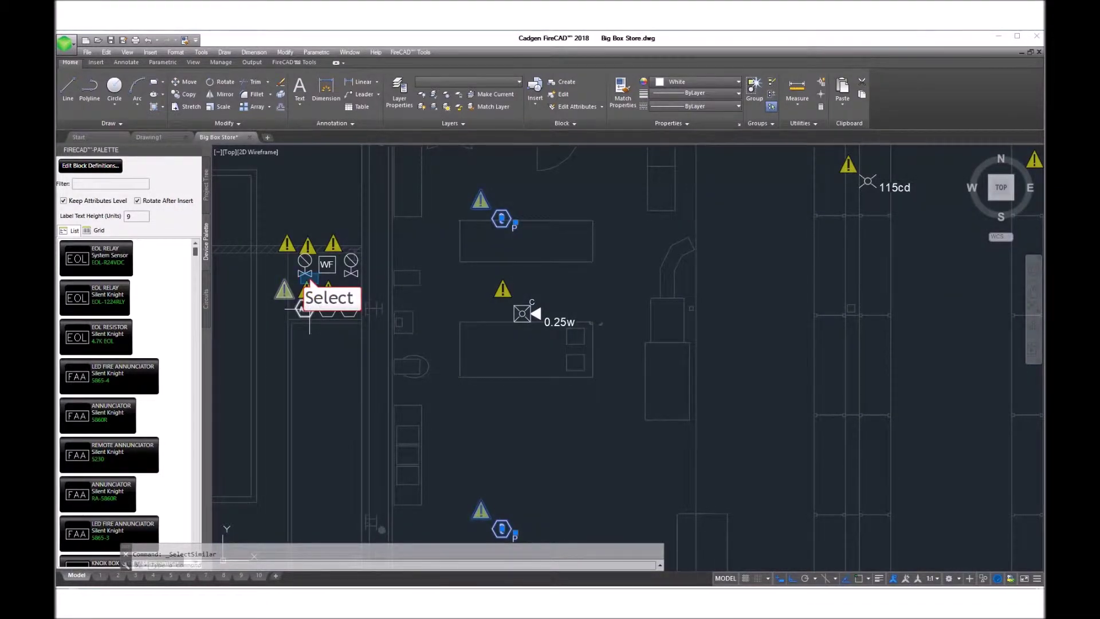
pyautogui.rightClick(309, 309)
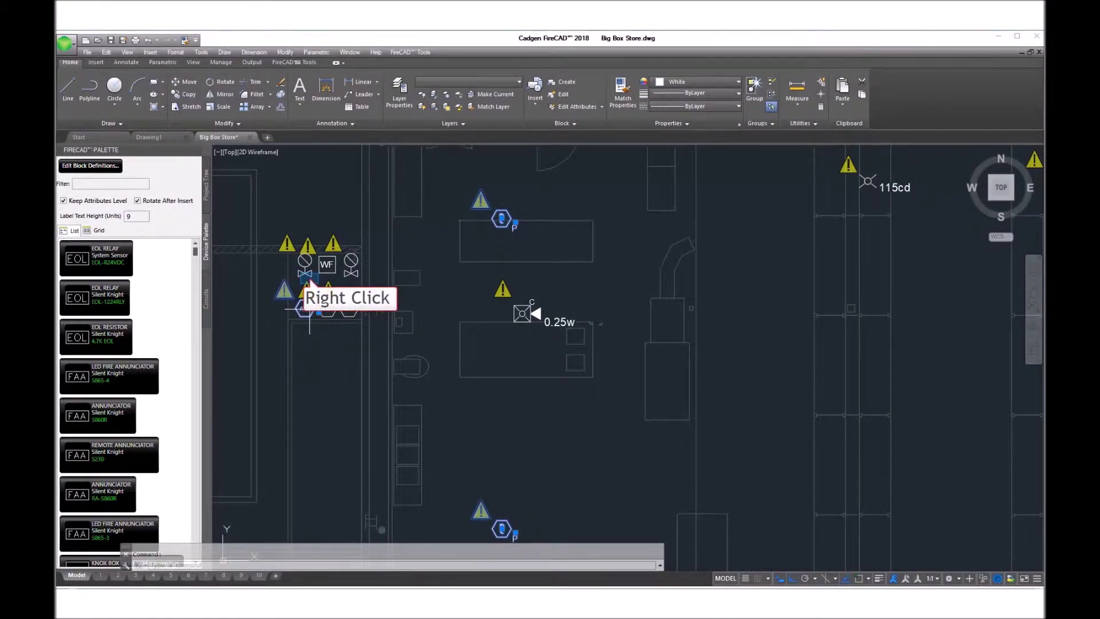
pyautogui.rightClick(310, 309)
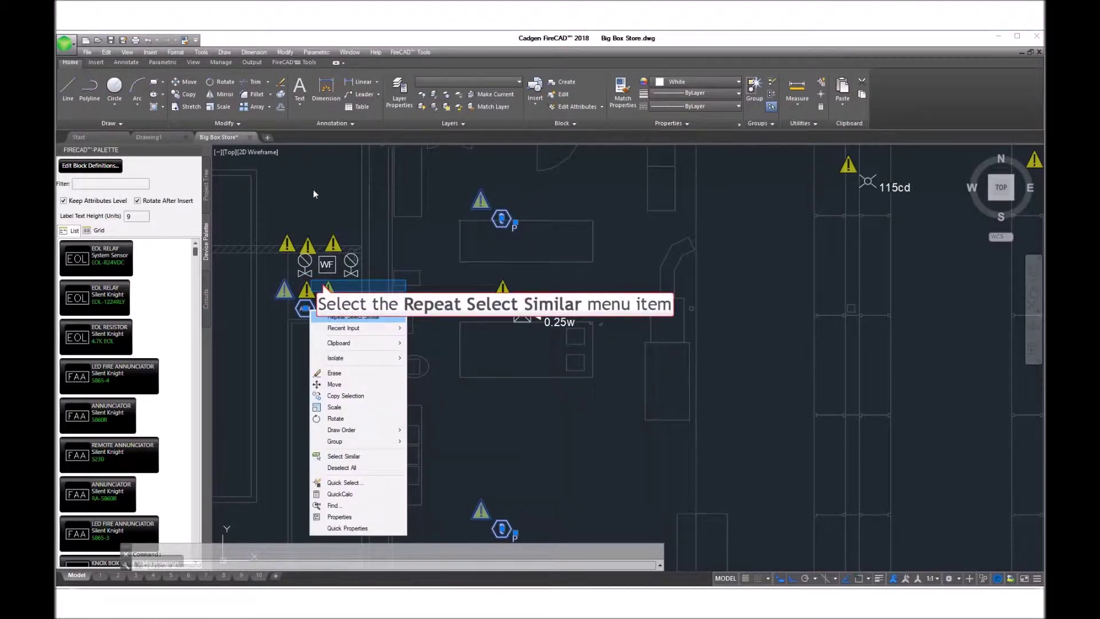
pyautogui.click(355, 313)
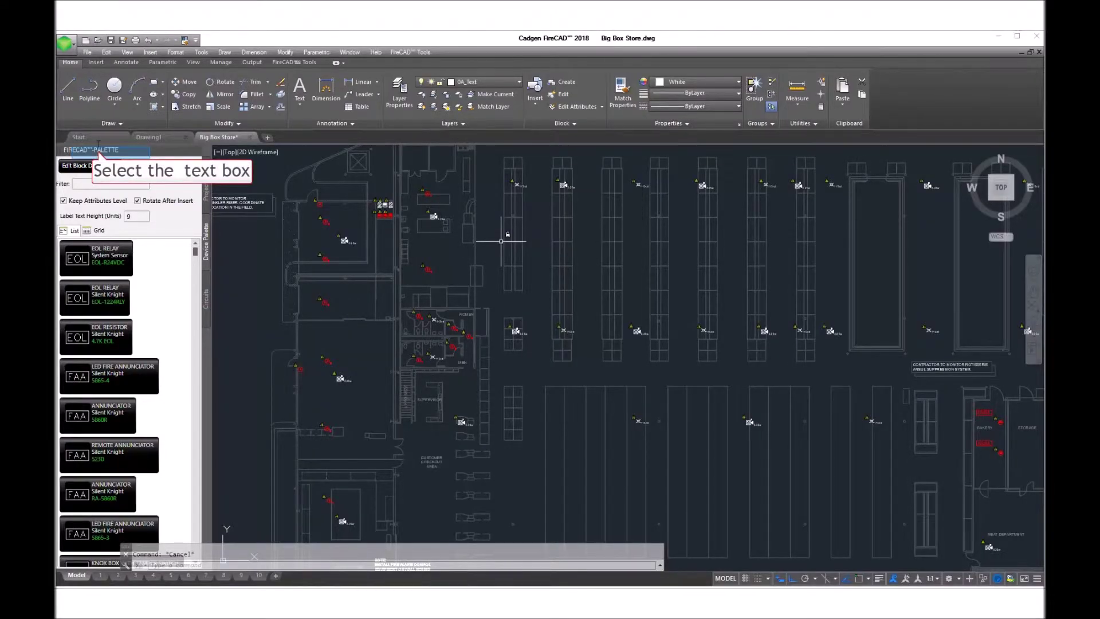
# Filter the device palette by SPSCRL and place one ceiling speaker/strobe between the first two shelf rows at the default 0 rotation.
pyautogui.click(110, 183)
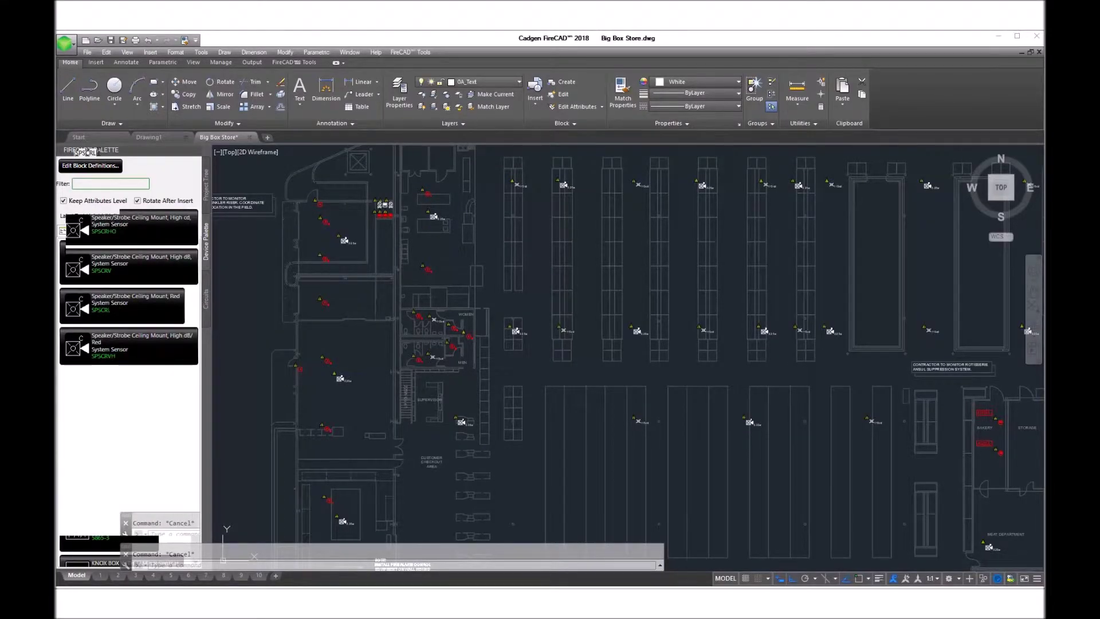
pyautogui.write('SPSCRL')
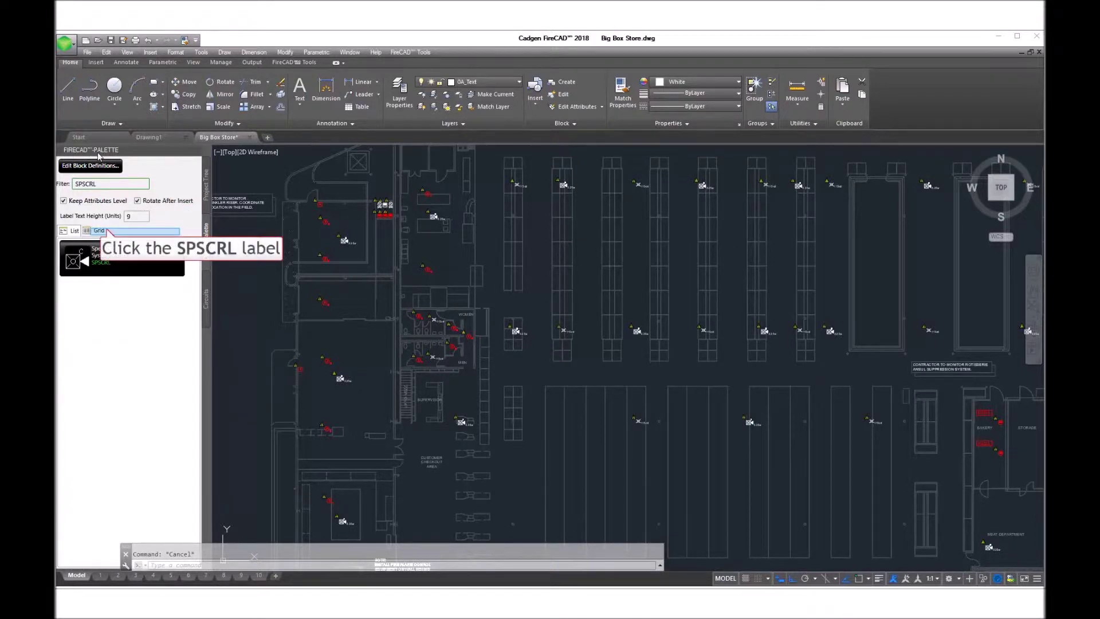
pyautogui.click(108, 232)
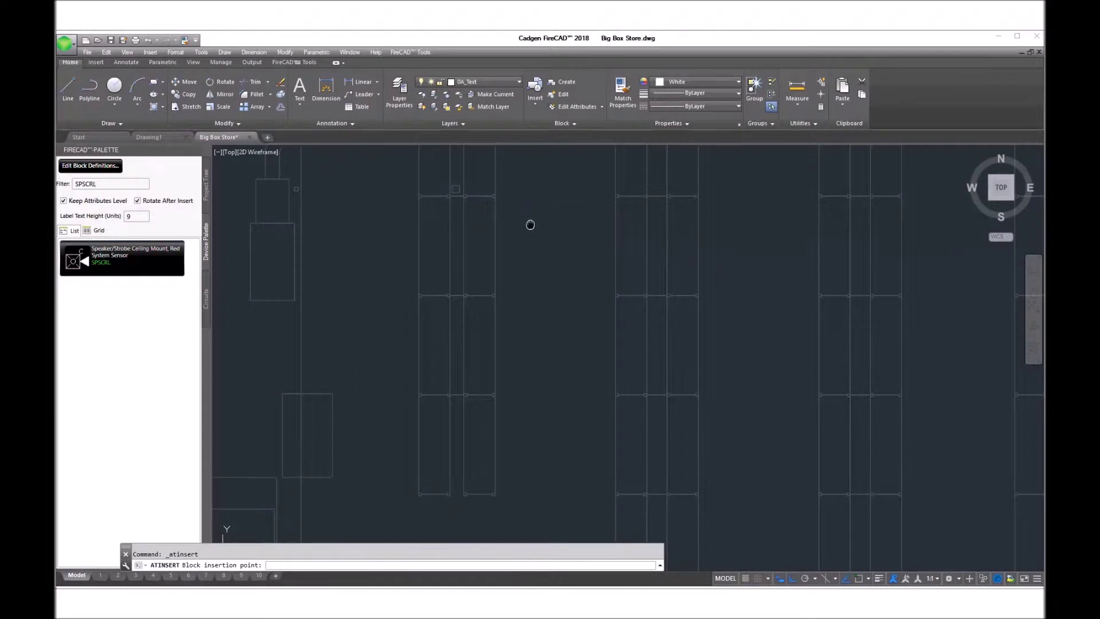
pyautogui.moveTo(530, 226); pyautogui.dragTo(465, 344, button='middle')
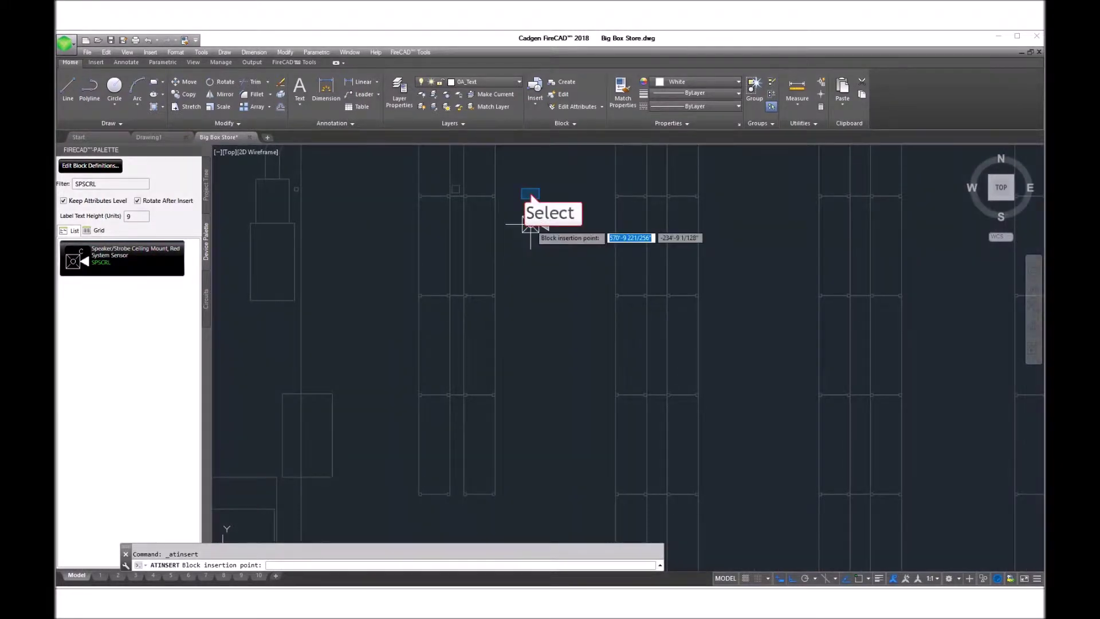
pyautogui.moveTo(530, 226); pyautogui.dragTo(482, 316, button='middle')
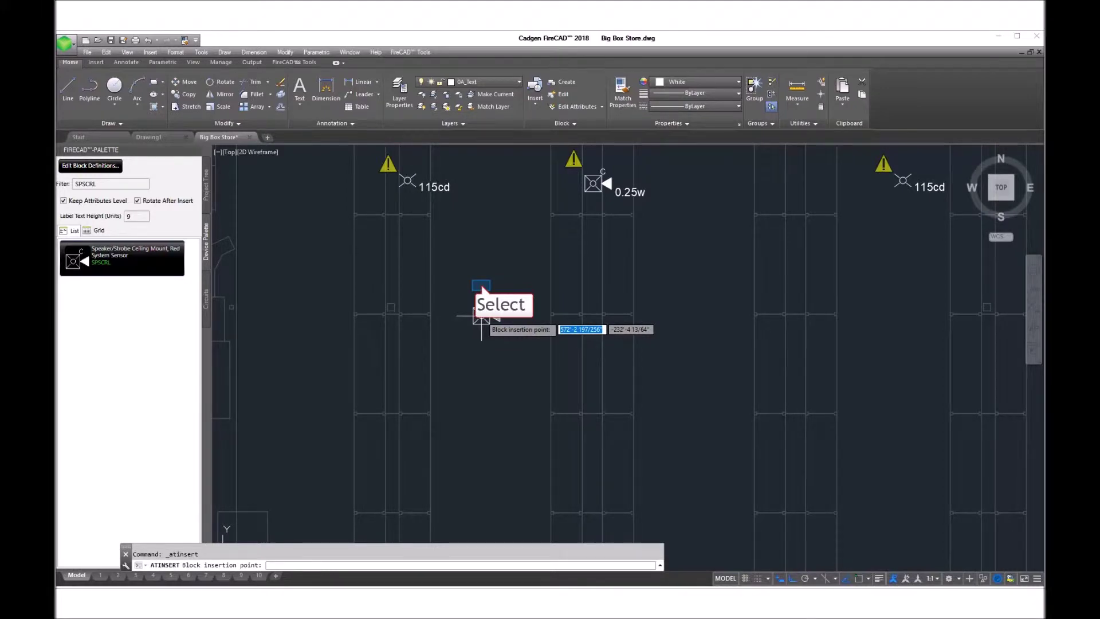
pyautogui.click(481, 315)
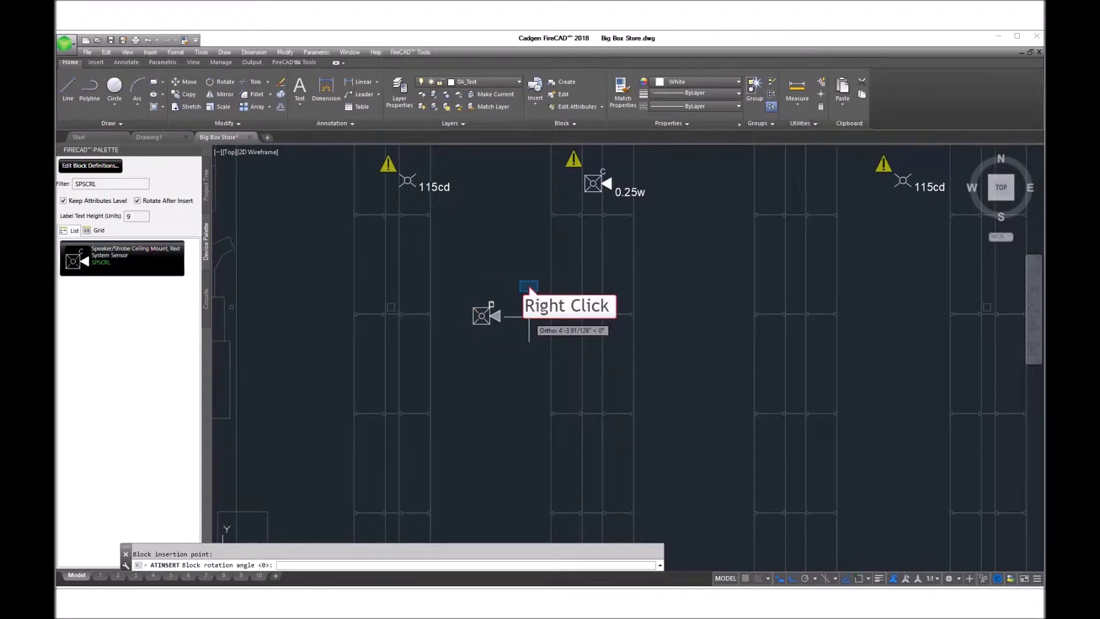
pyautogui.rightClick(529, 316)
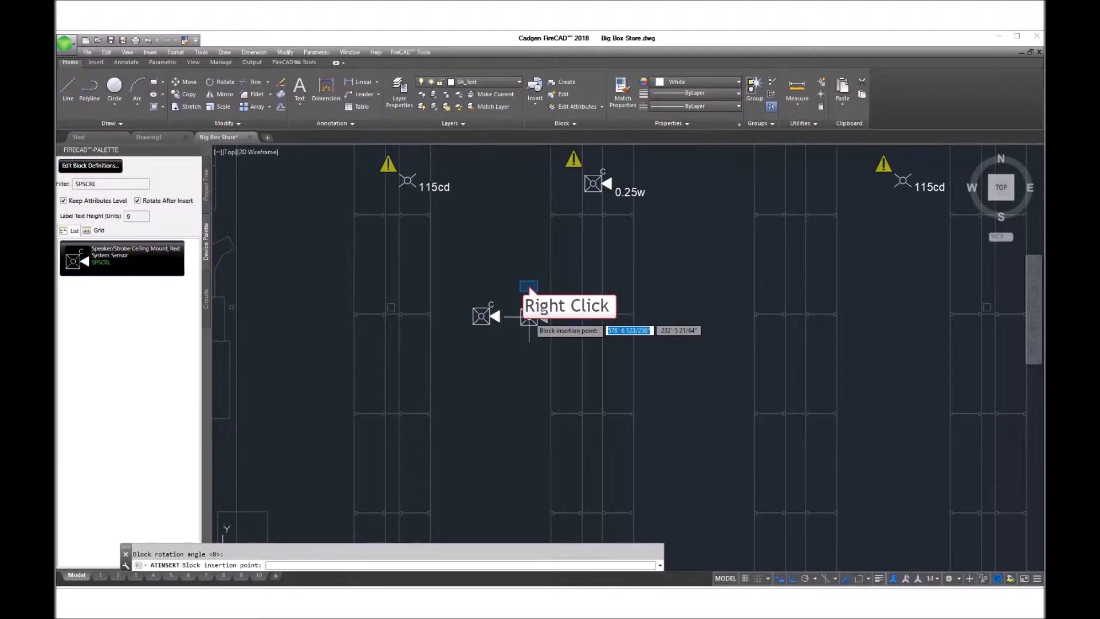
pyautogui.rightClick(529, 316)
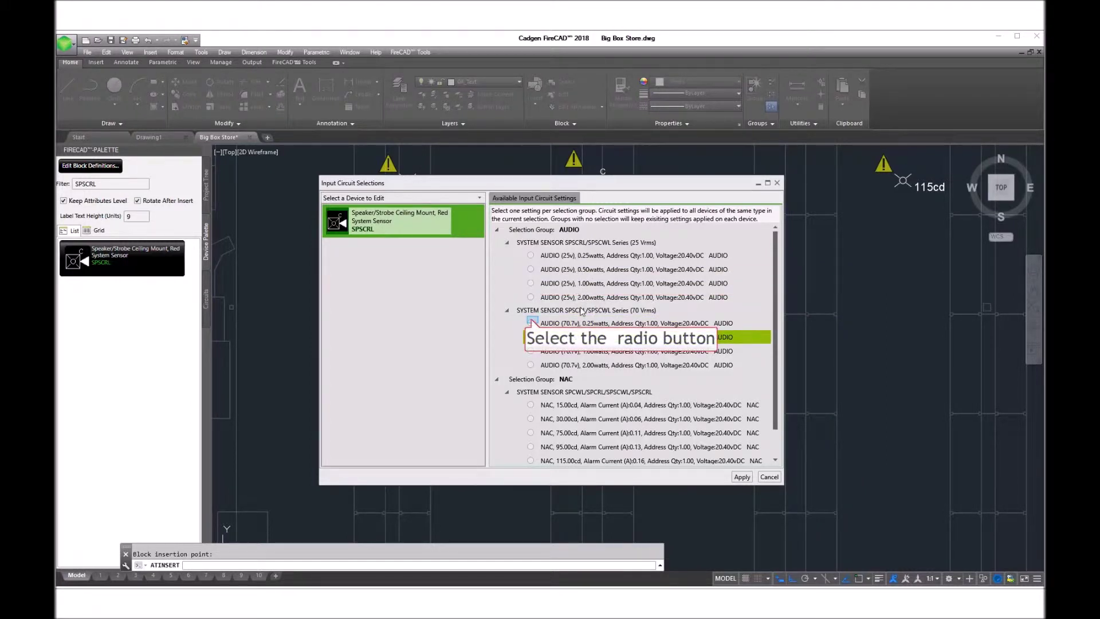
# Apply the AUDIO (70.7v) 1.00 watts and NAC 150.00cd input circuit settings to the SPSCRL device.
pyautogui.click(531, 322)
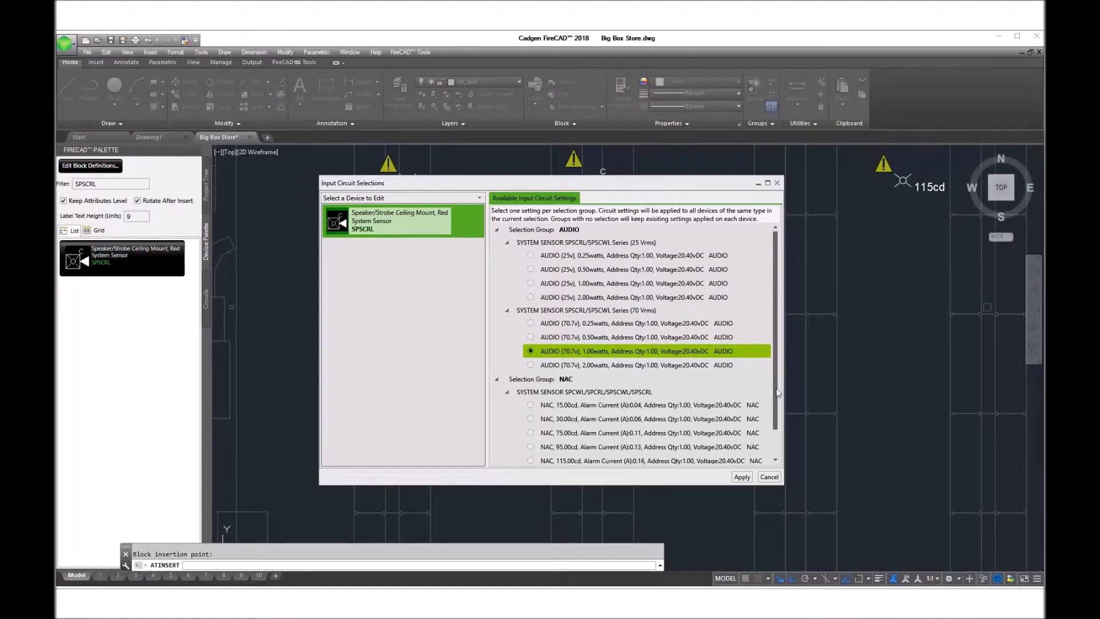
pyautogui.scroll(-2, 777, 392)
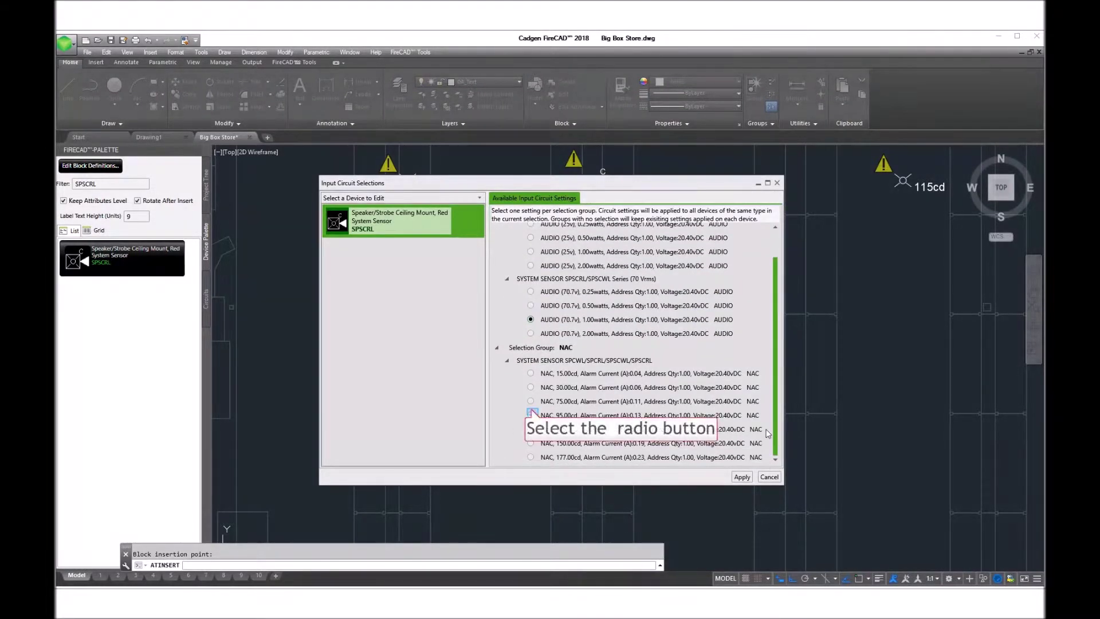
pyautogui.click(531, 414)
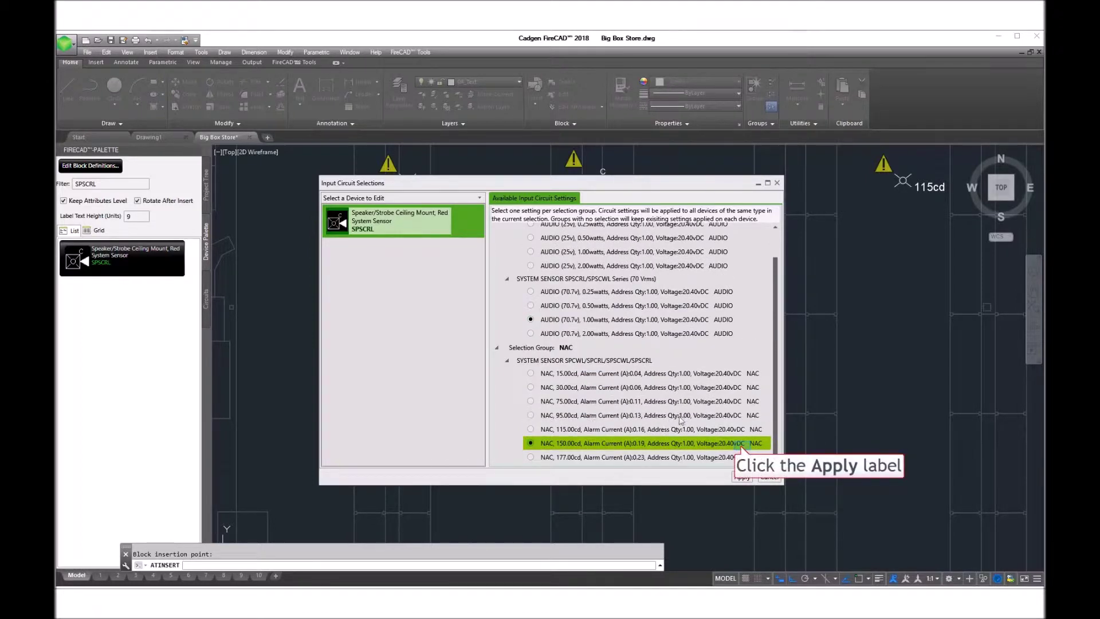
pyautogui.click(741, 446)
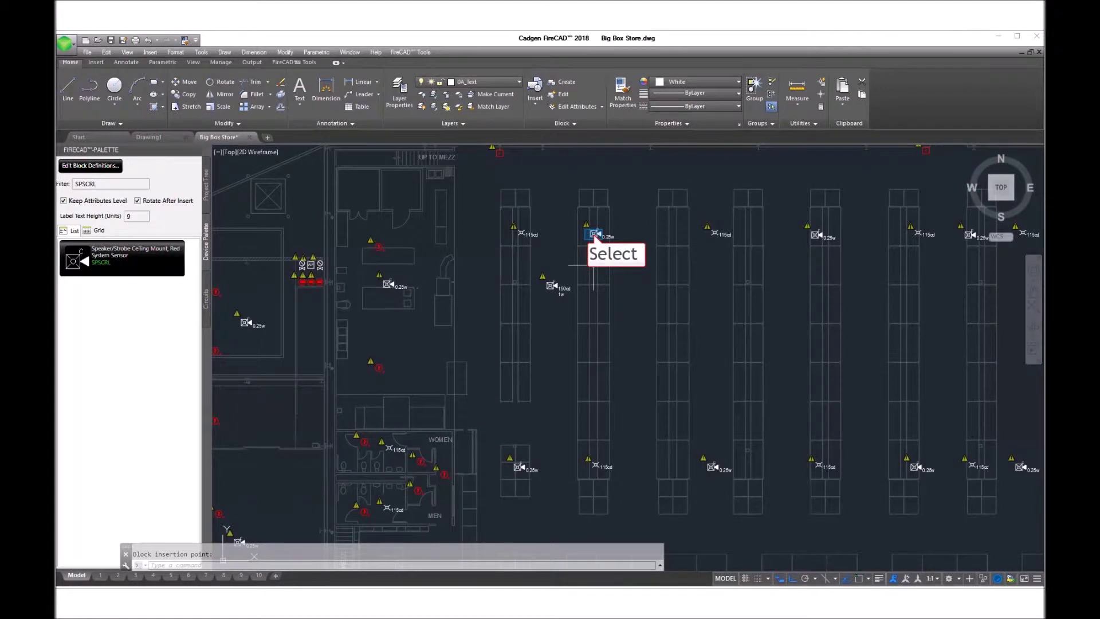
# Set the color of the placed 150cd 1w speaker/strobe block to ByLayer.
pyautogui.moveTo(594, 233); pyautogui.dragTo(529, 246, button='middle')
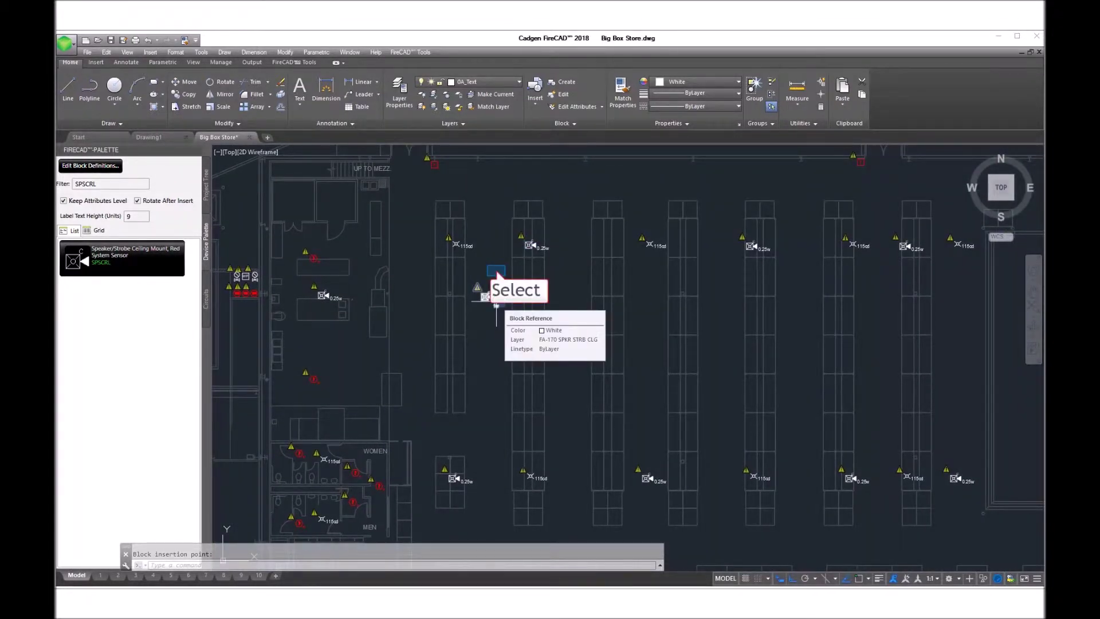
pyautogui.click(496, 298)
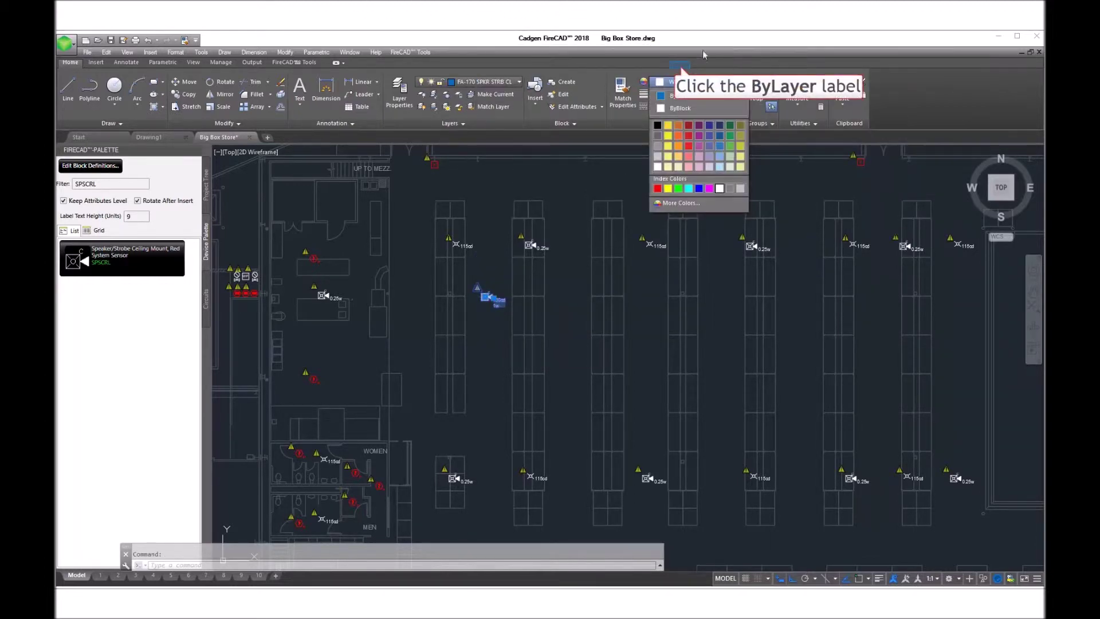
pyautogui.click(682, 70)
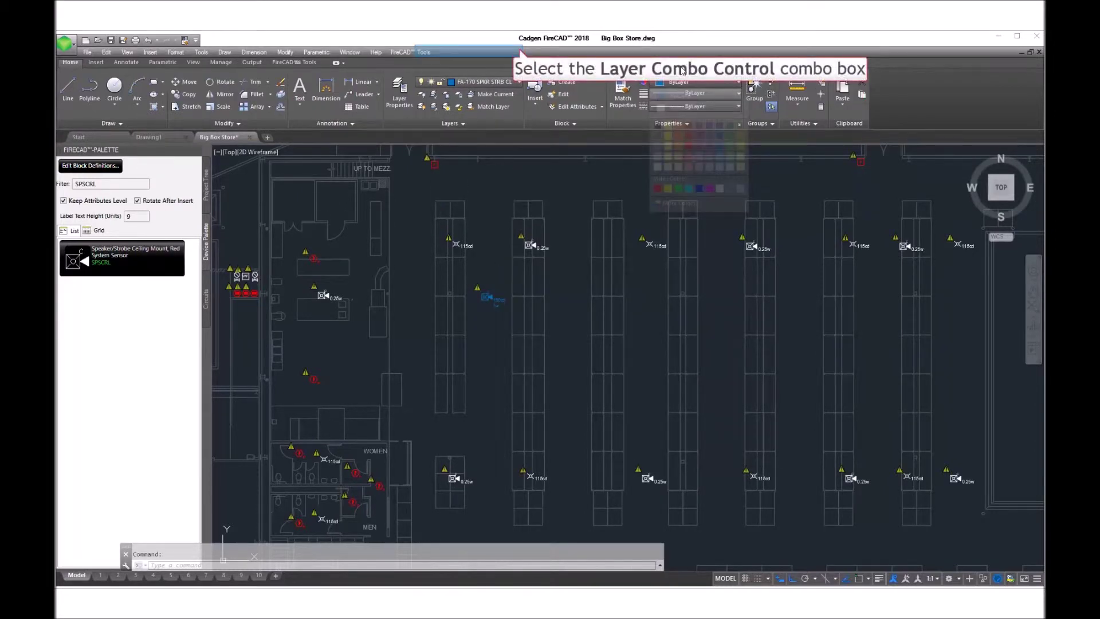
# Change the color of the FA-170 SPKR STRB CLG layer to green, index color 3.
pyautogui.click(520, 54)
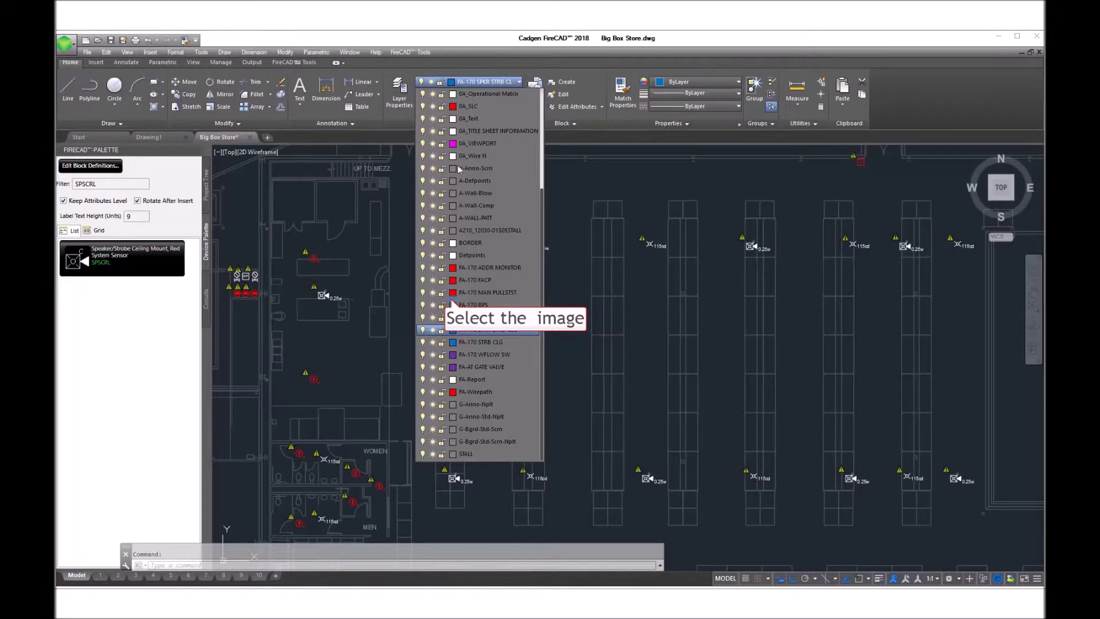
pyautogui.click(453, 304)
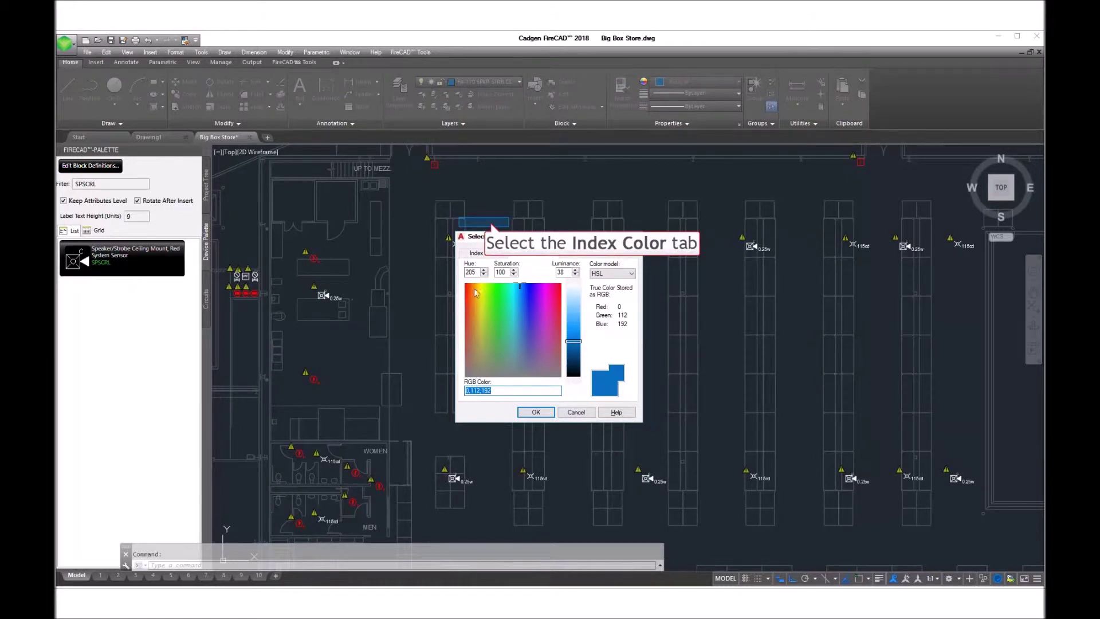
pyautogui.click(491, 227)
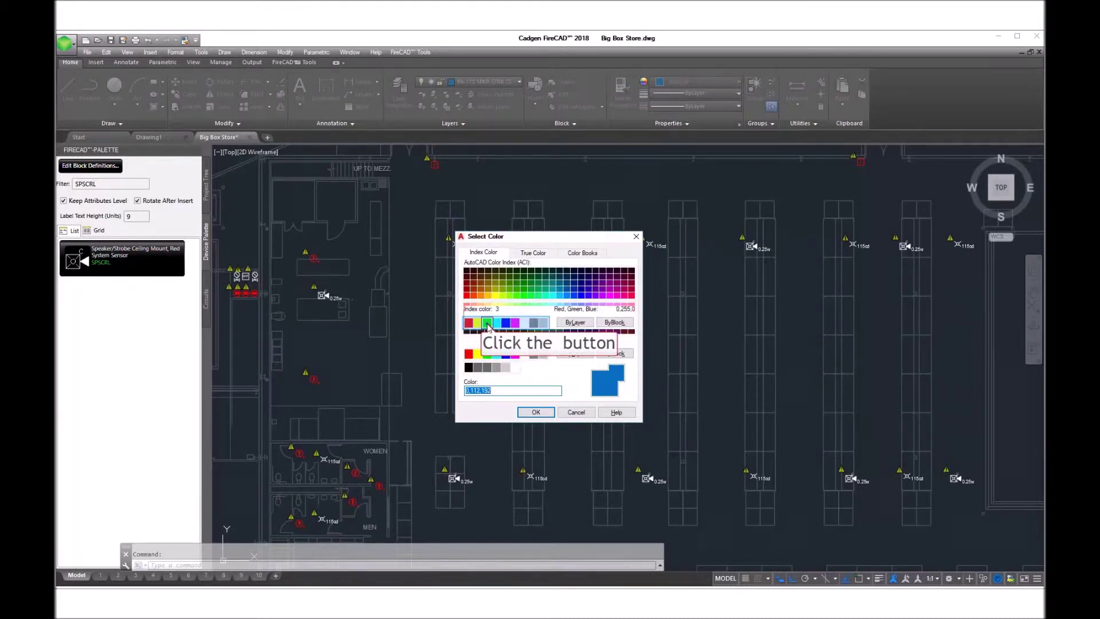
pyautogui.click(487, 353)
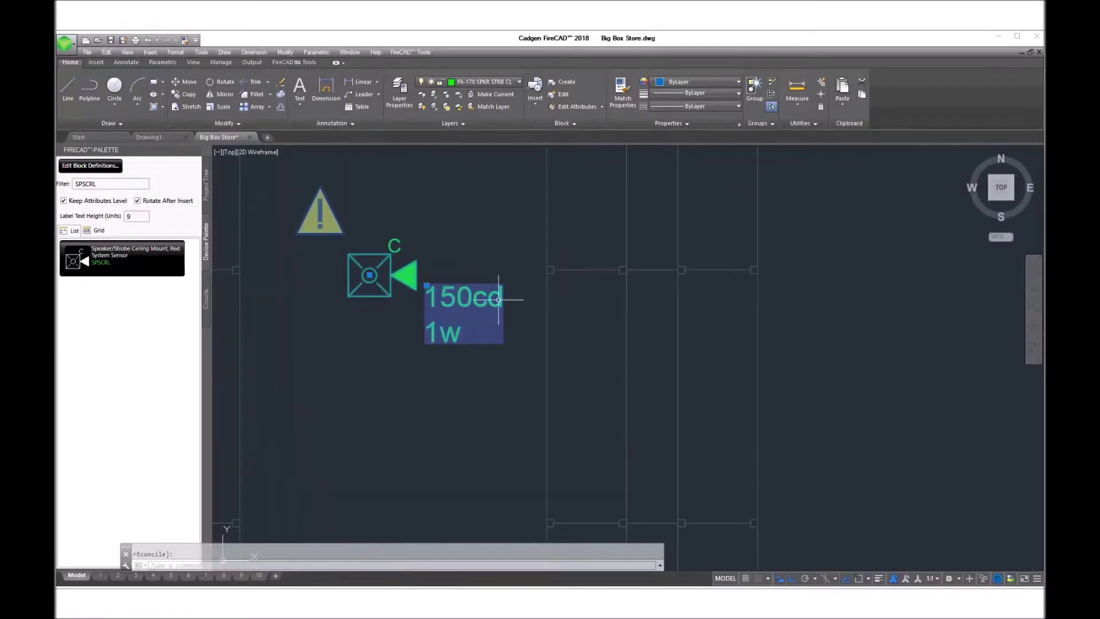
# Show the coverage display for the 150cd 1w speaker/strobe.
pyautogui.click(302, 33)
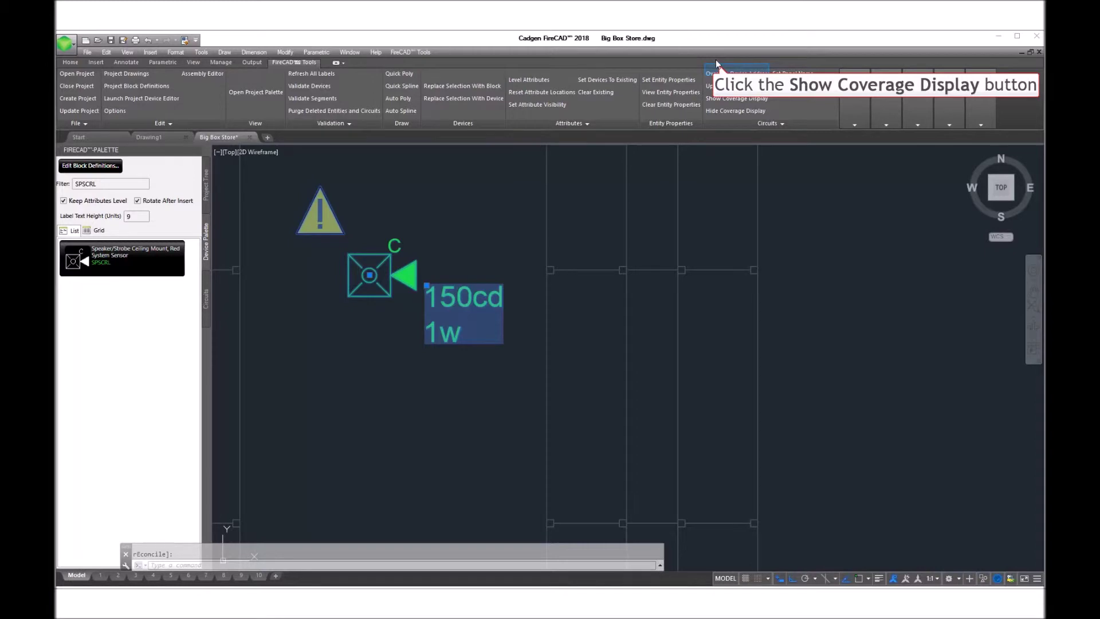
pyautogui.click(737, 98)
pyautogui.scroll(-5, 467, 255)
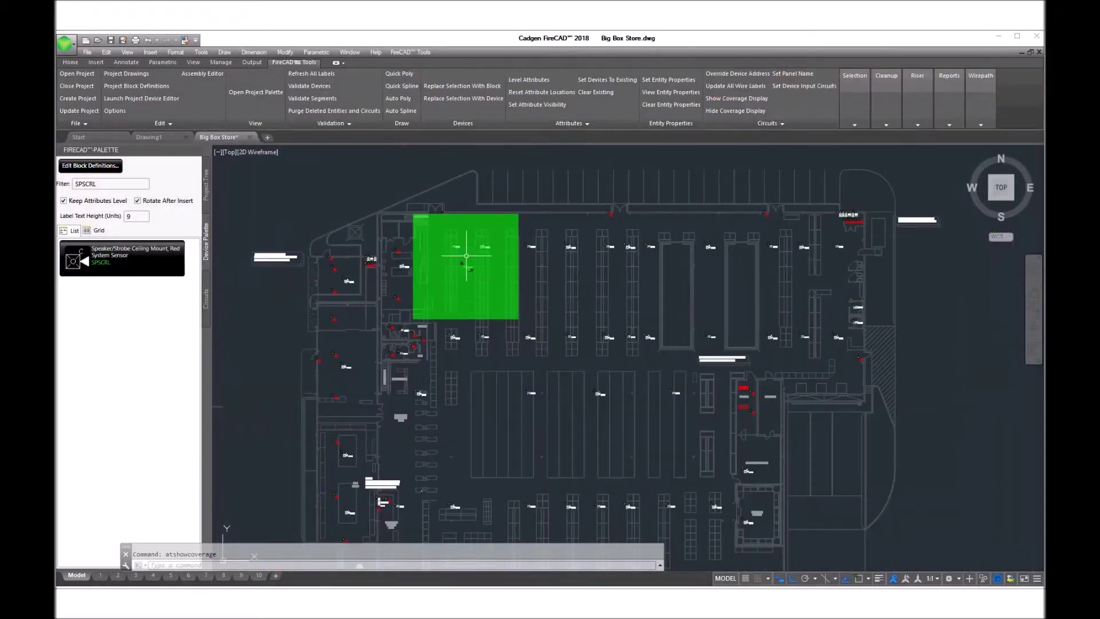
pyautogui.scroll(2, 467, 256)
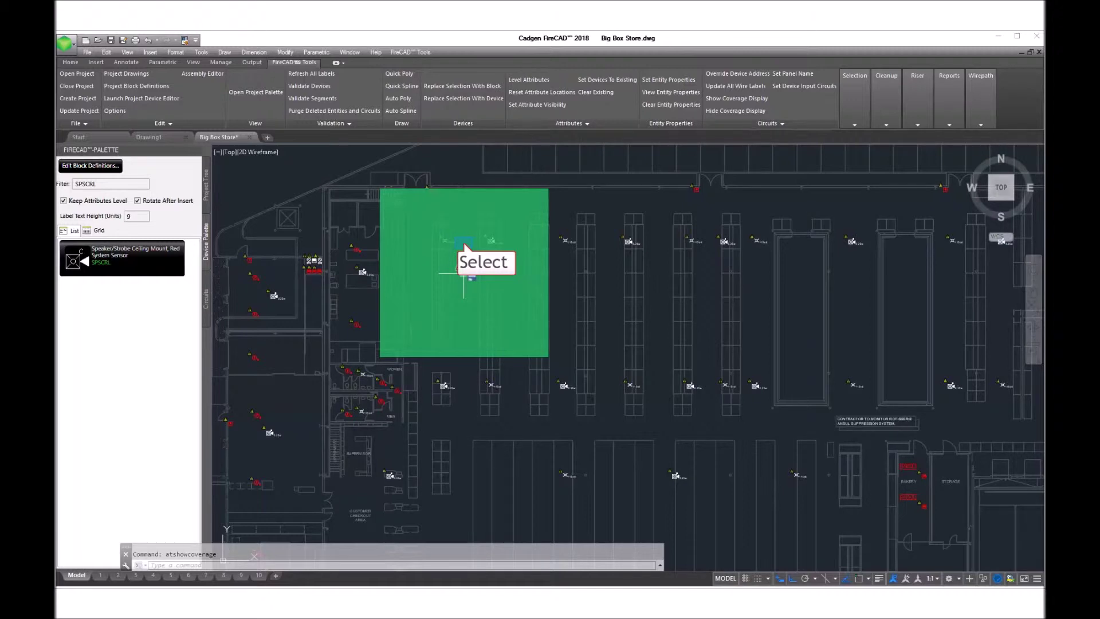
# Copy the 150cd 1w speaker/strobe horizontally four times across the upper aisles, spacing the copies so their coverage areas reach the east wall.
pyautogui.click(467, 246)
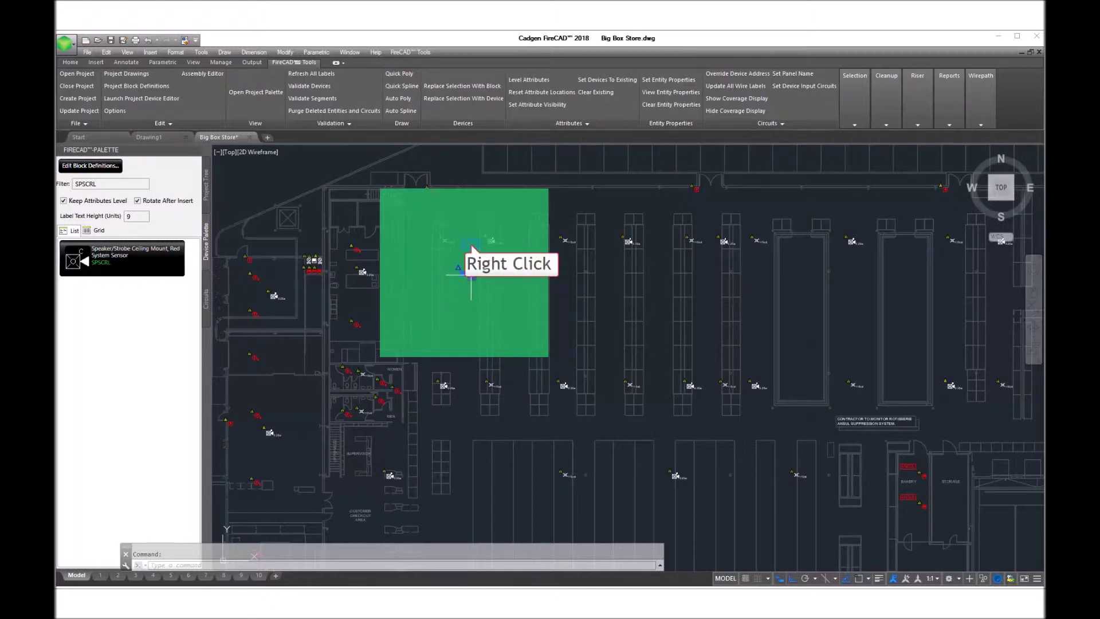
pyautogui.rightClick(471, 275)
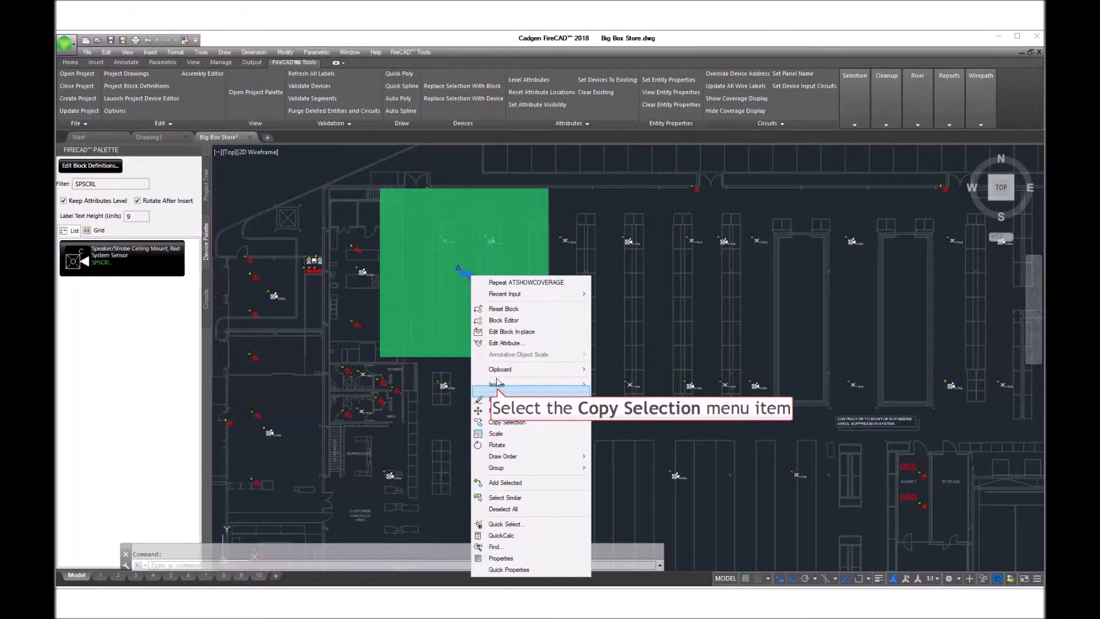
pyautogui.click(497, 422)
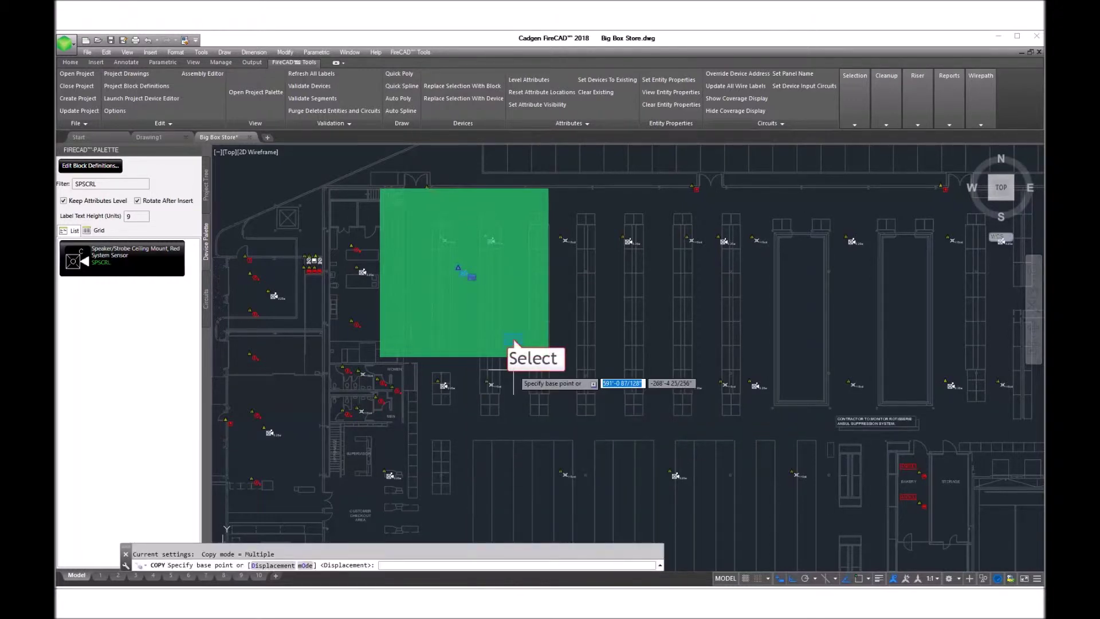
pyautogui.click(514, 340)
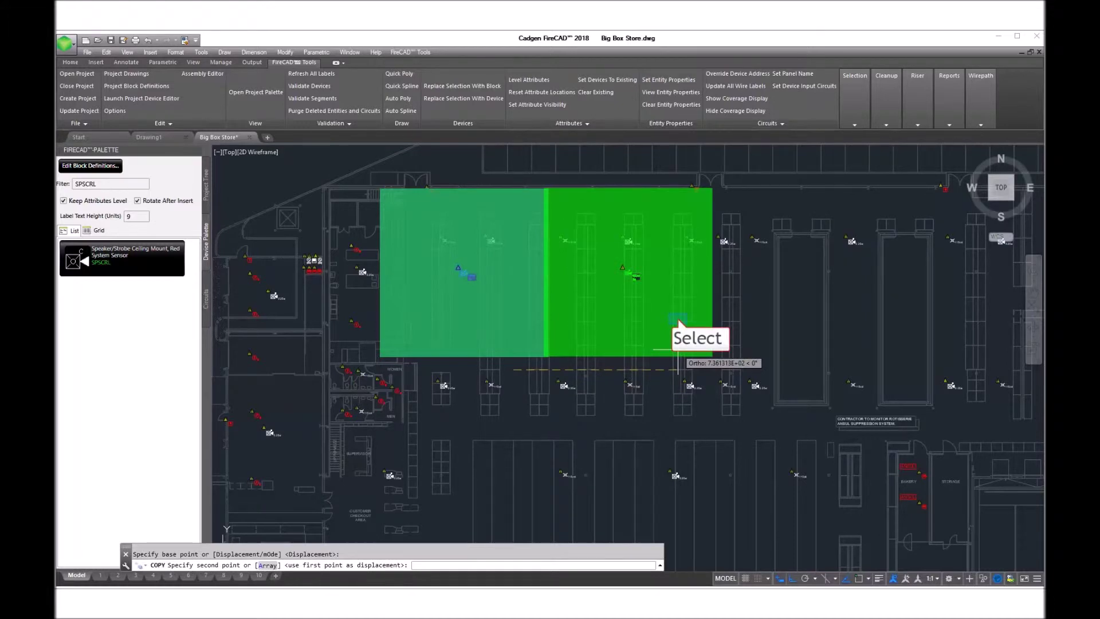
pyautogui.click(678, 320)
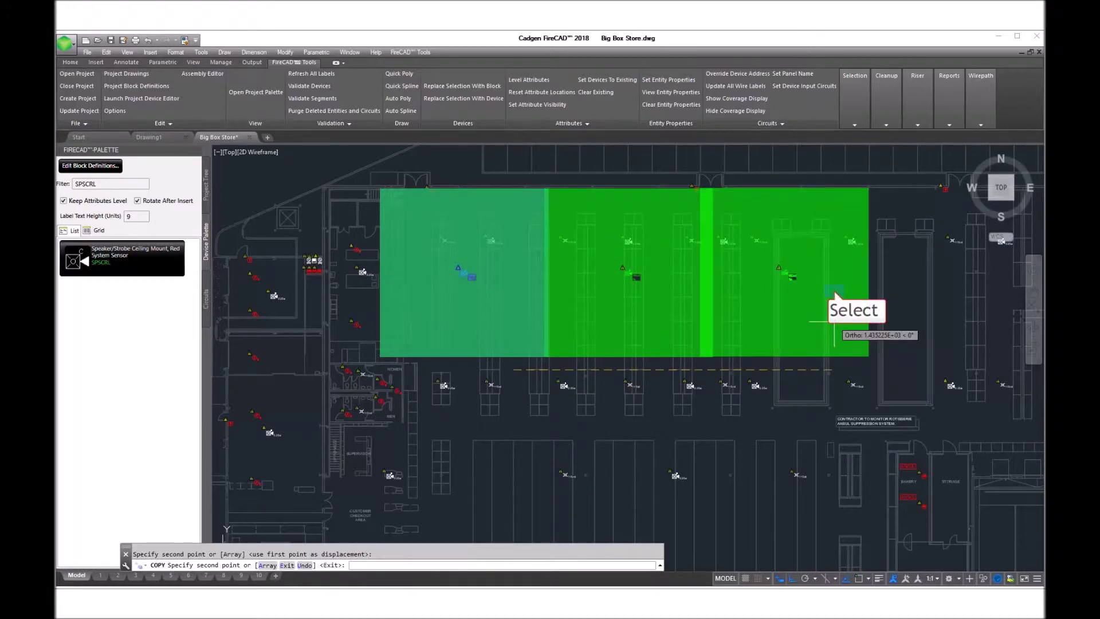
pyautogui.click(834, 320)
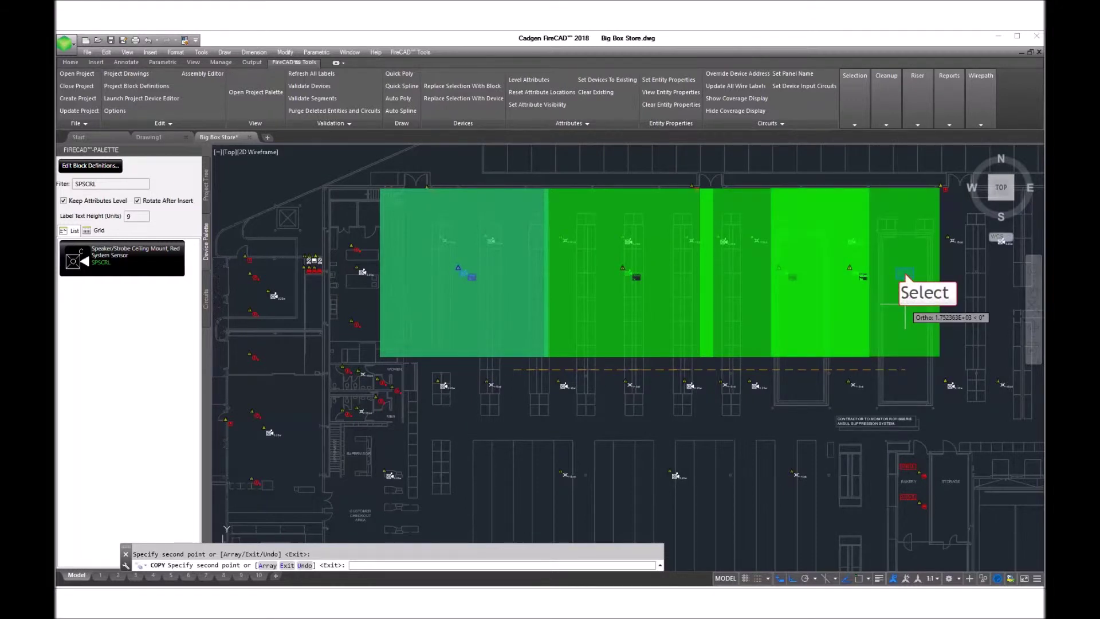
pyautogui.moveTo(905, 276); pyautogui.dragTo(682, 308, button='middle')
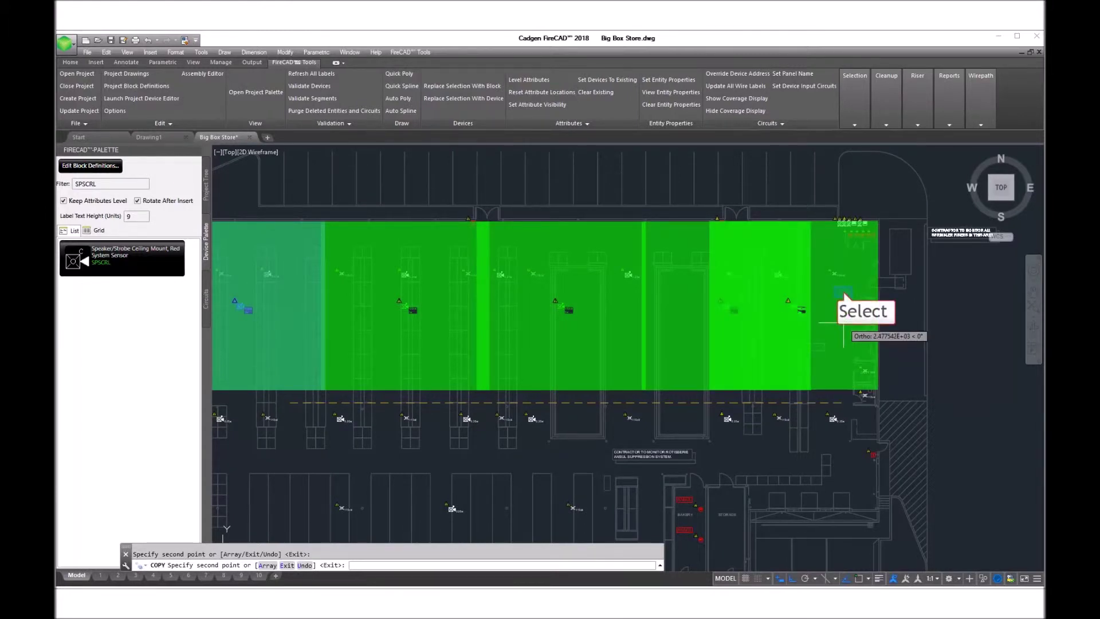
pyautogui.rightClick(769, 335)
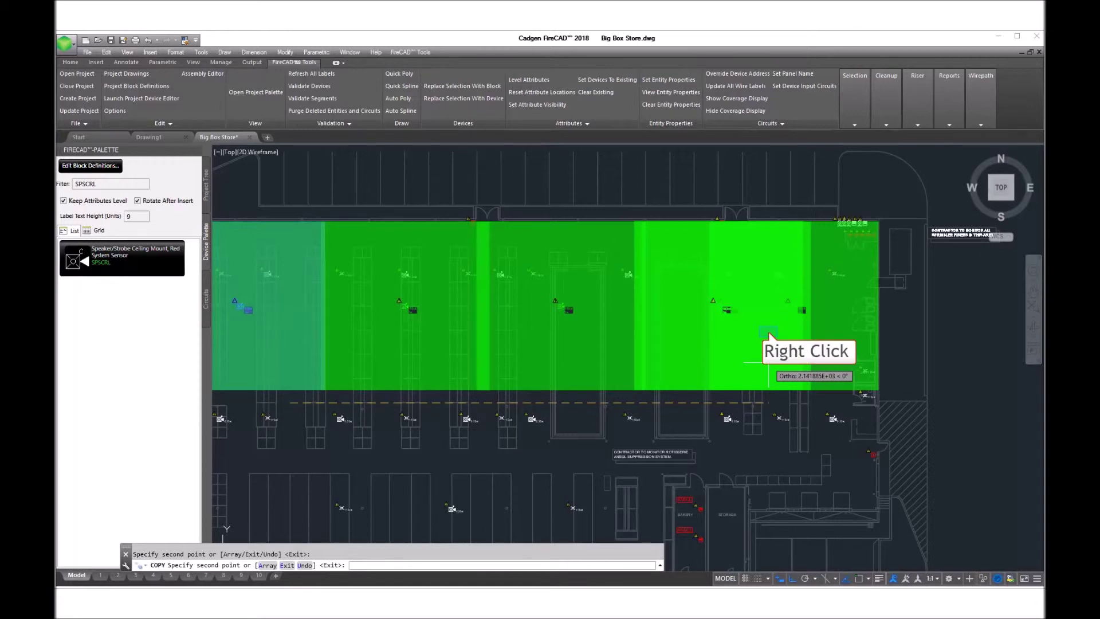
pyautogui.rightClick(768, 335)
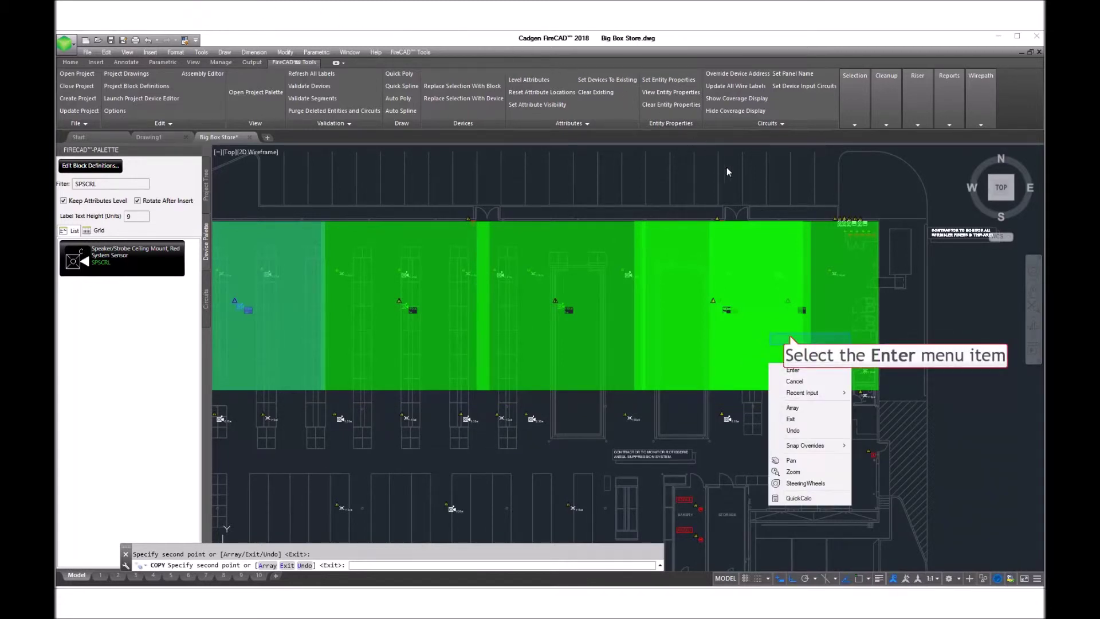
pyautogui.click(793, 370)
# Select all similar speaker/strobes in the top row and copy the row straight down four times to cover the rest of the sales floor.
pyautogui.scroll(-5, 405, 319)
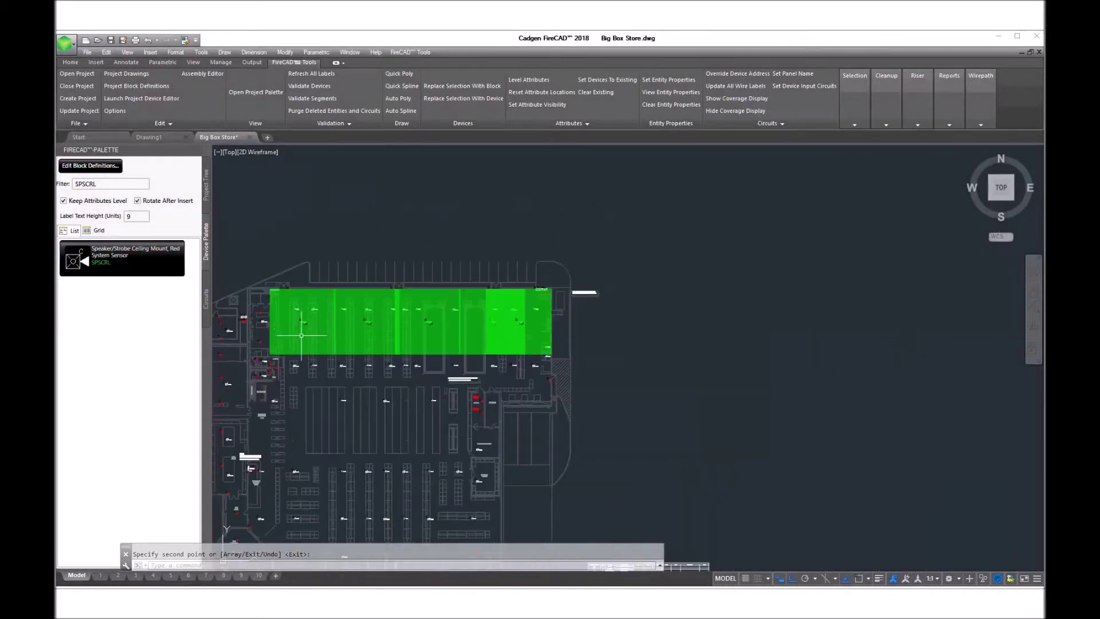
pyautogui.scroll(6, 301, 335)
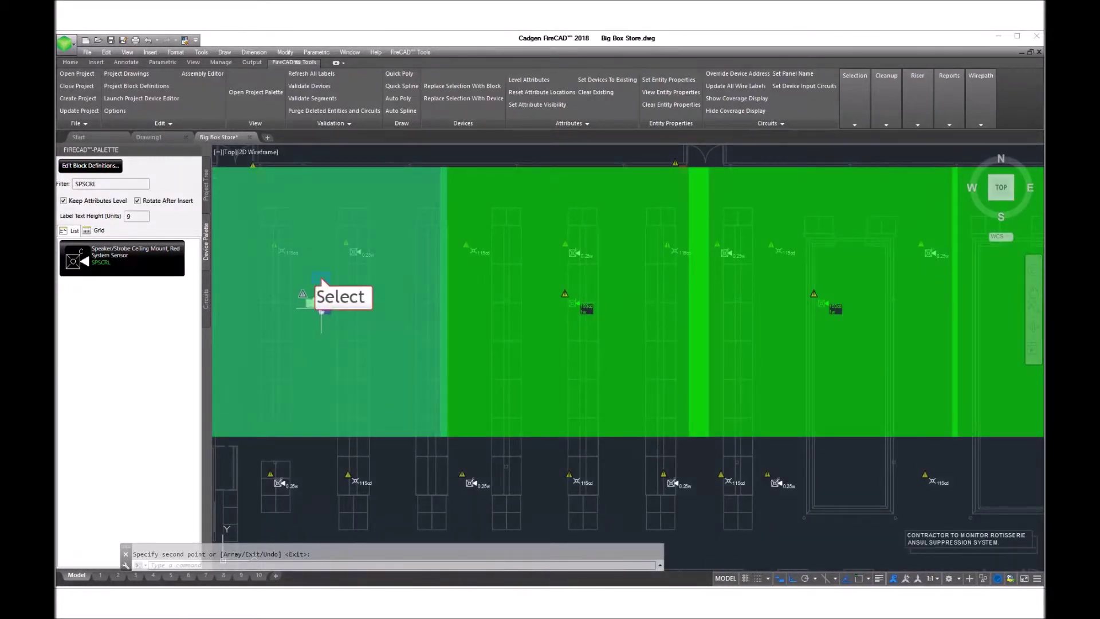
pyautogui.click(322, 308)
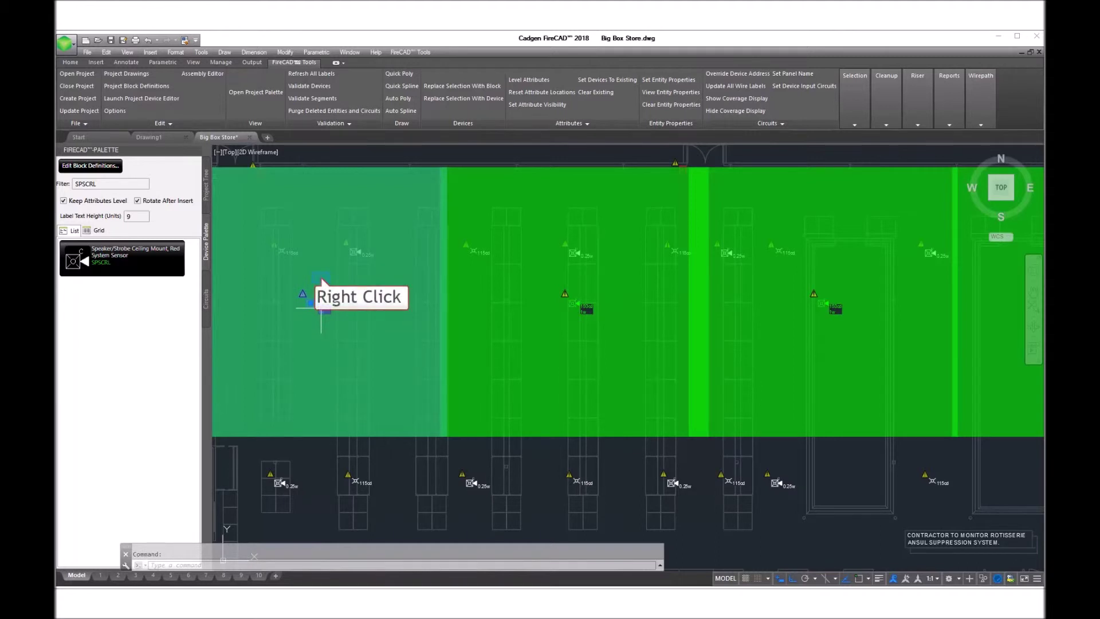
pyautogui.rightClick(321, 307)
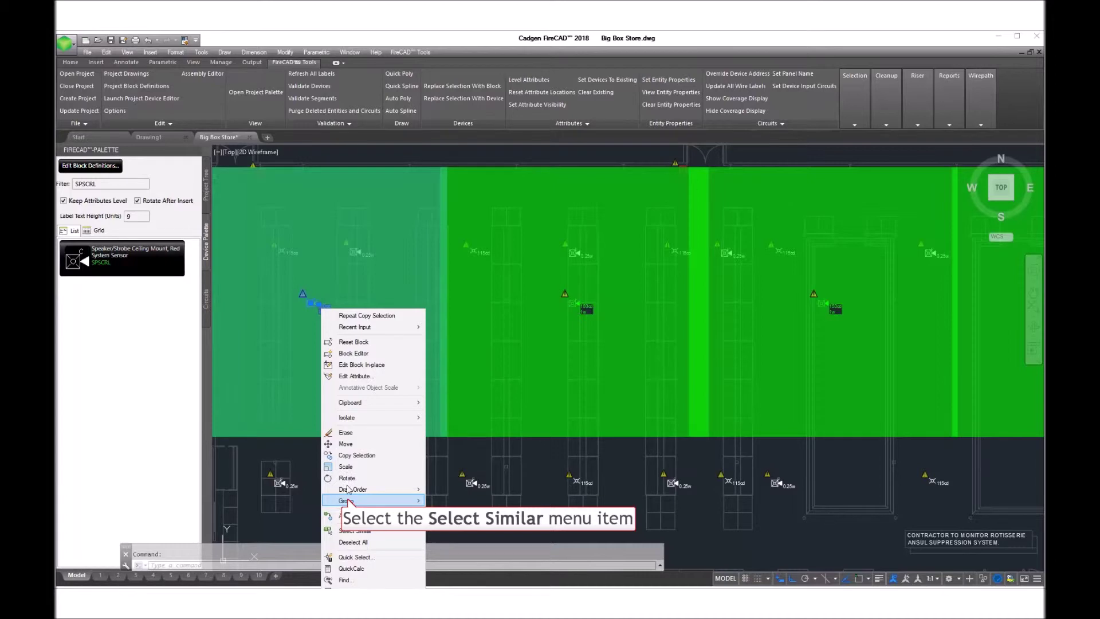
pyautogui.click(354, 531)
pyautogui.scroll(-6, 403, 313)
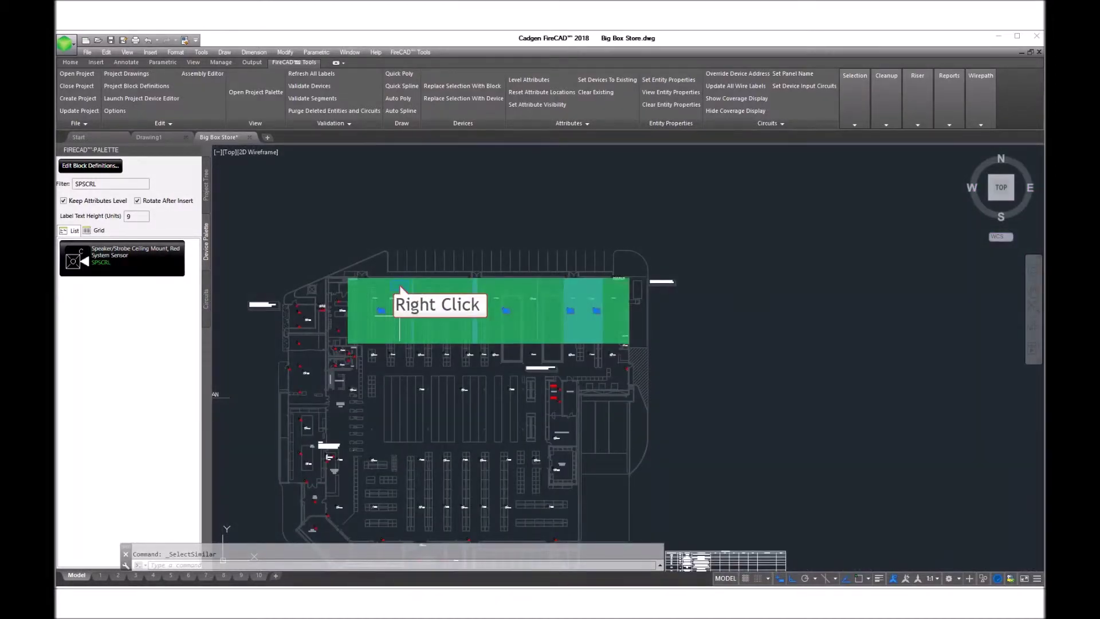
pyautogui.rightClick(400, 315)
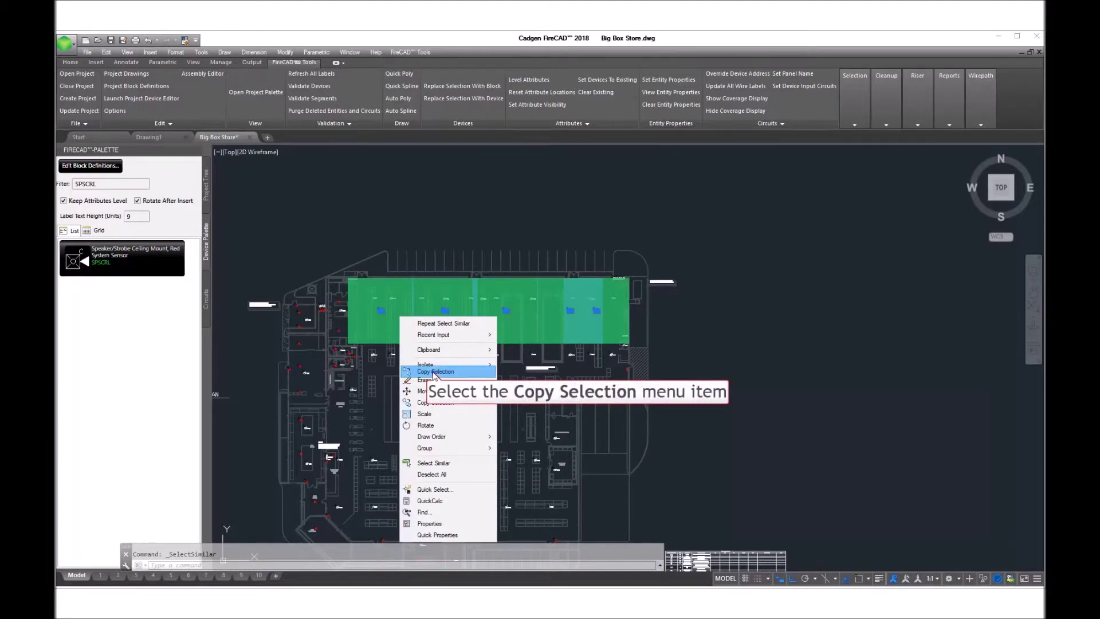
pyautogui.click(435, 402)
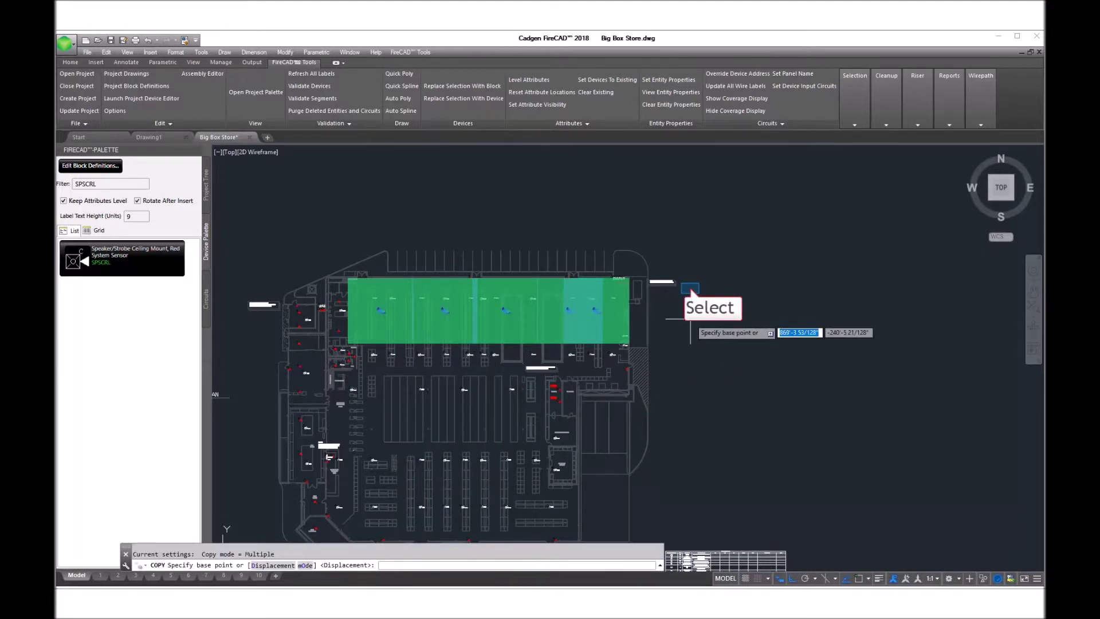
pyautogui.click(690, 288)
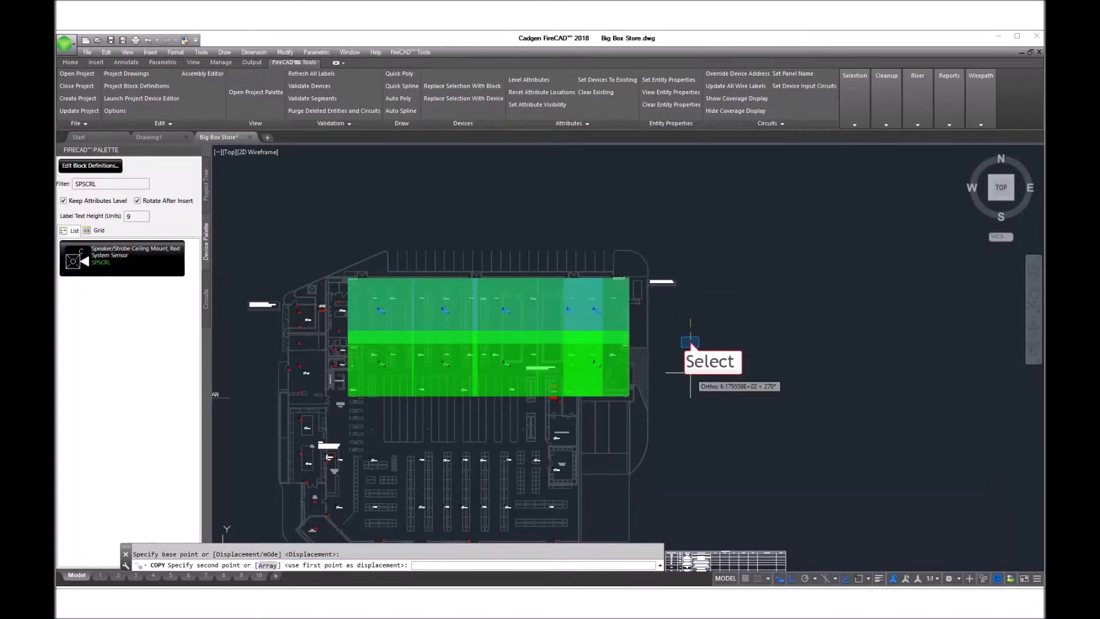
pyautogui.click(691, 343)
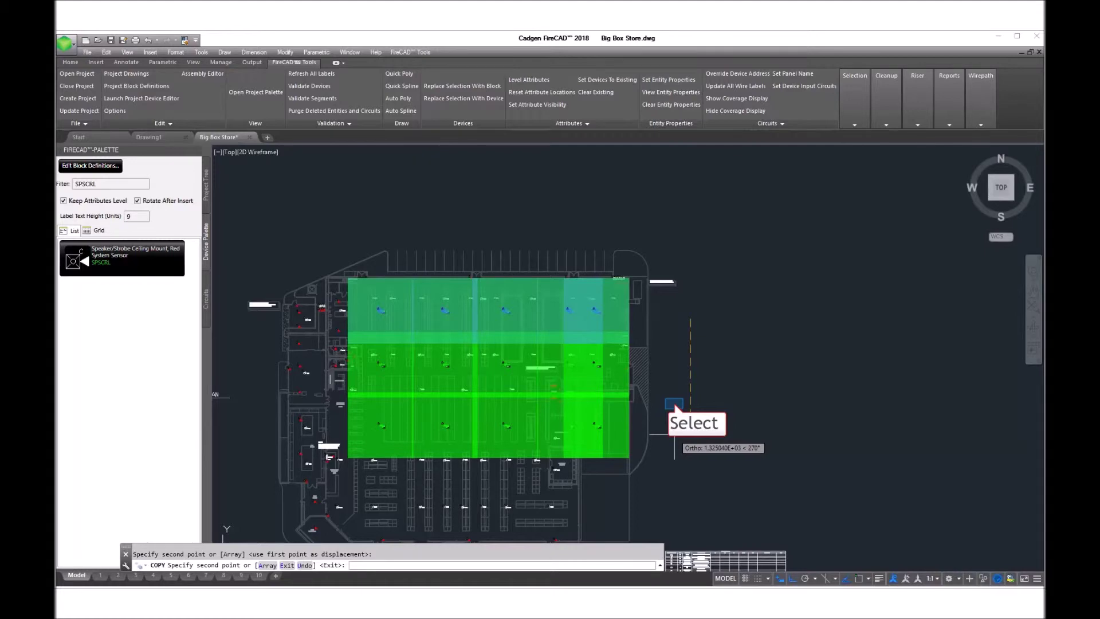
pyautogui.click(674, 404)
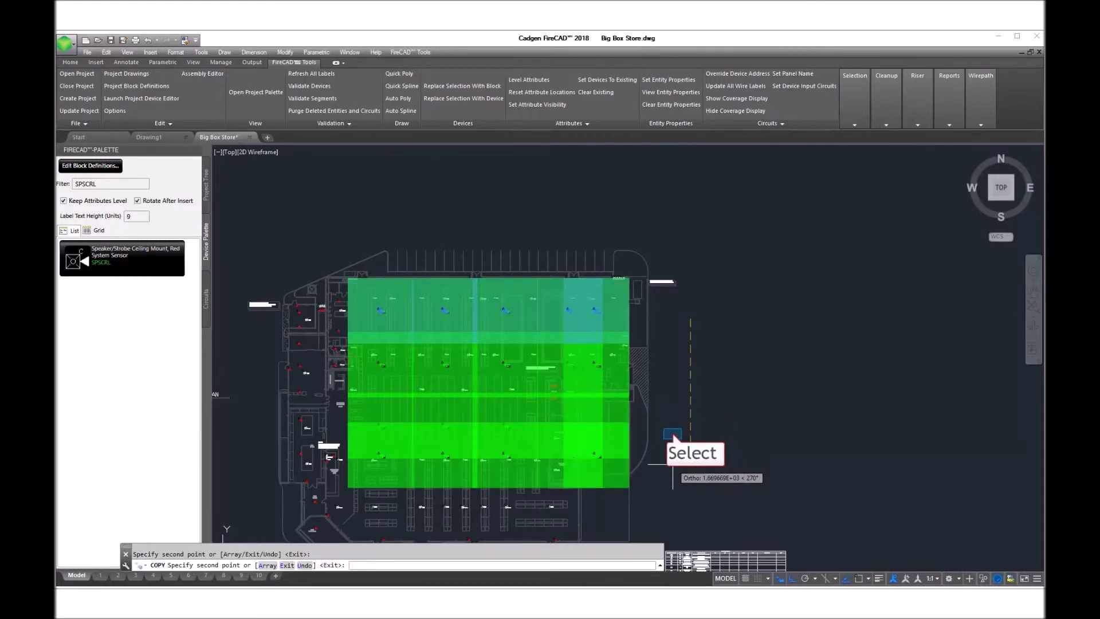
pyautogui.moveTo(674, 435); pyautogui.dragTo(644, 367, button='middle')
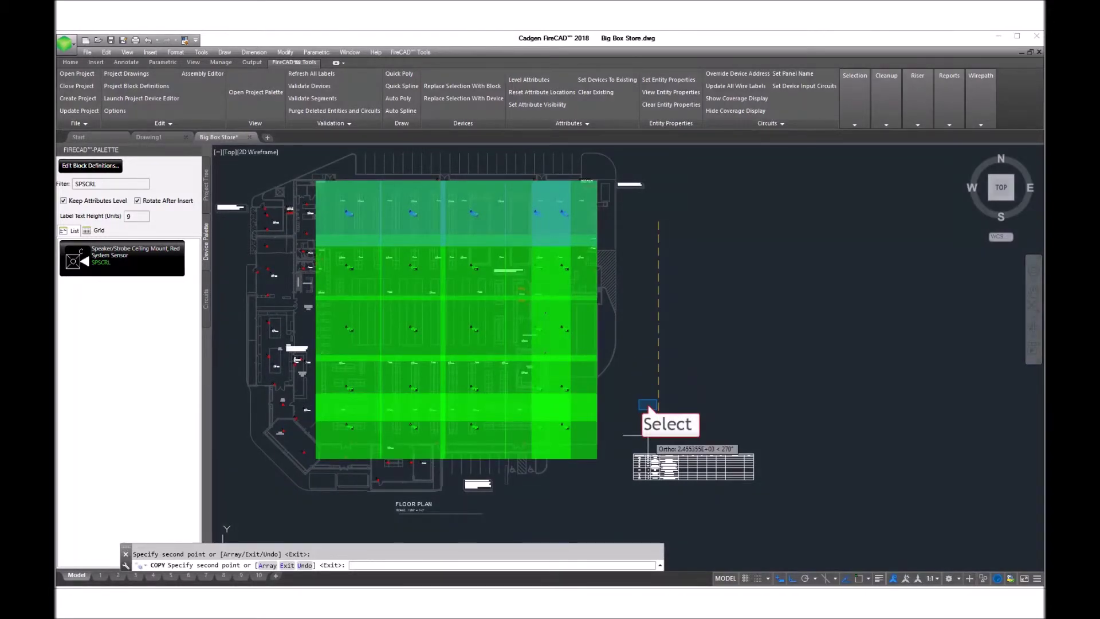
pyautogui.rightClick(679, 379)
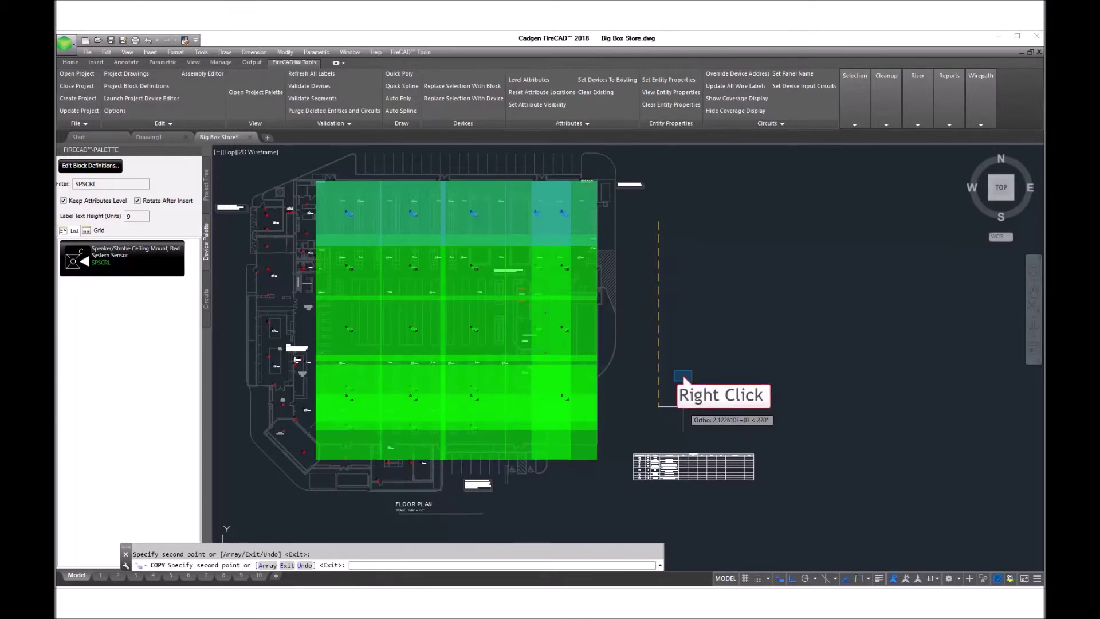
pyautogui.rightClick(684, 379)
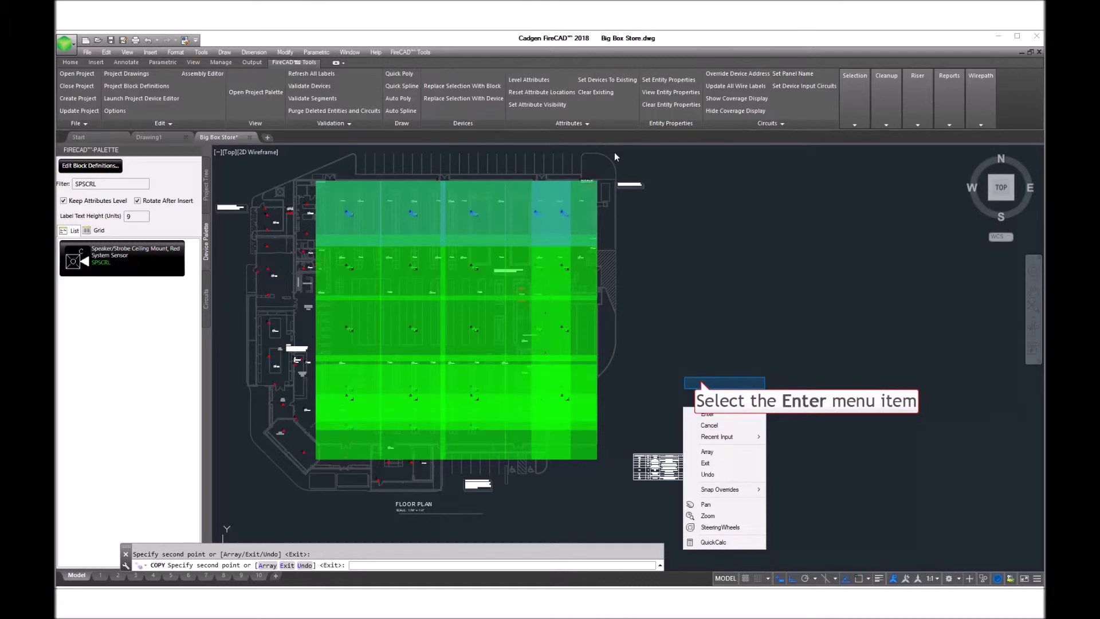
pyautogui.click(703, 383)
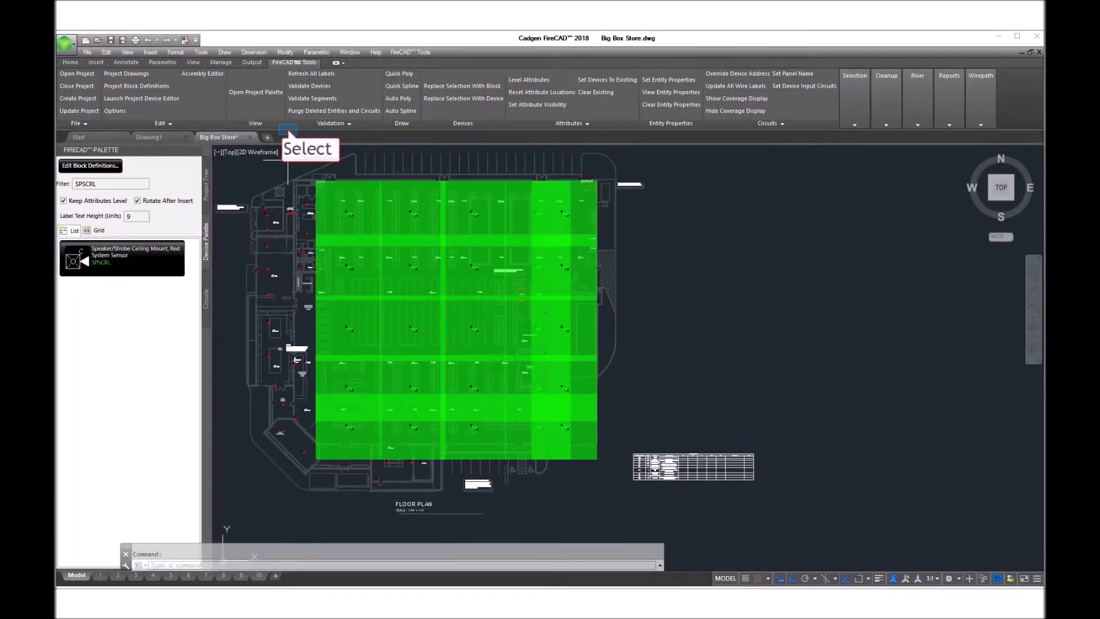
# Window-select the devices across the whole sales floor and hide their coverage display.
pyautogui.click(287, 160)
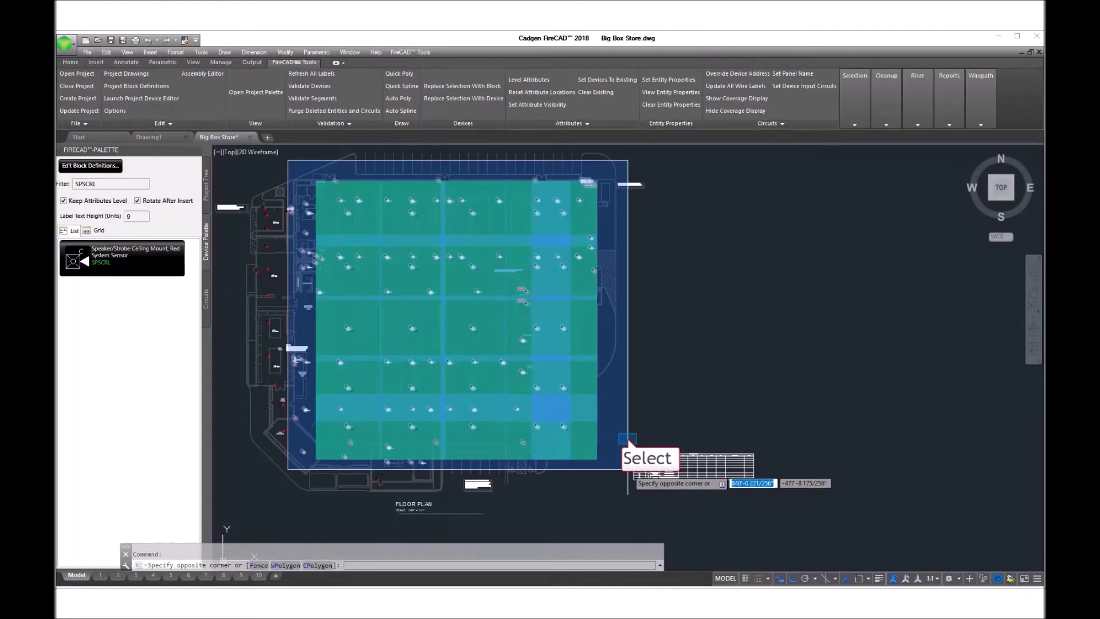
pyautogui.click(628, 468)
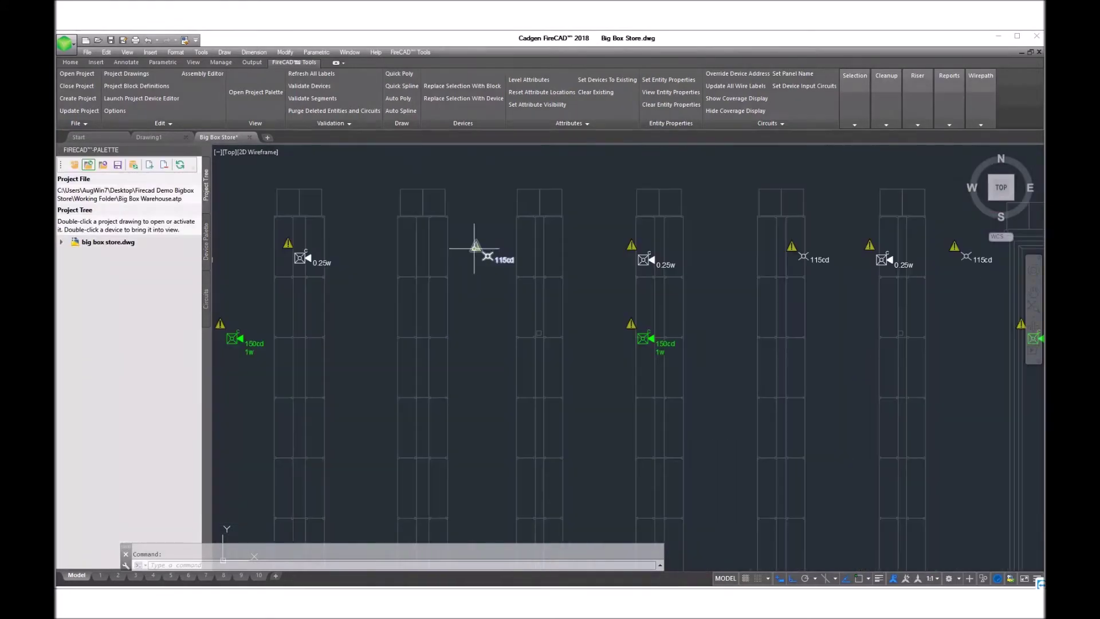
# Window-select the two rows of older speaker/strobes and 115cd strobes across the upper aisles, leaving out the green 150cd 1w devices.
pyautogui.scroll(3, 473, 245)
pyautogui.scroll(-3, 381, 281)
pyautogui.scroll(-4, 381, 279)
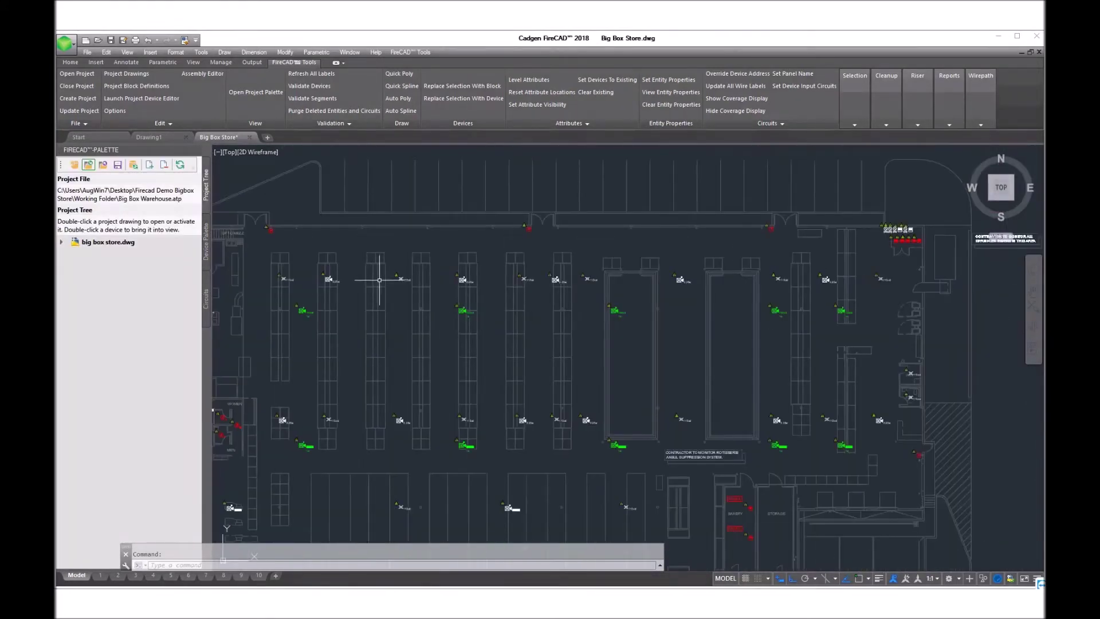
pyautogui.click(286, 278)
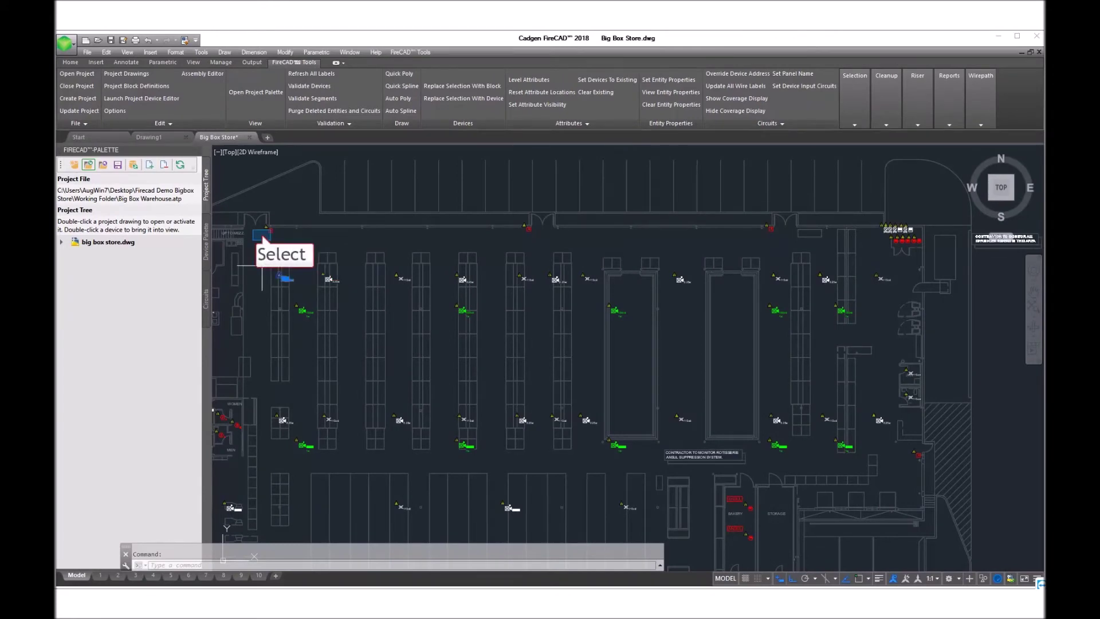
pyautogui.click(262, 265)
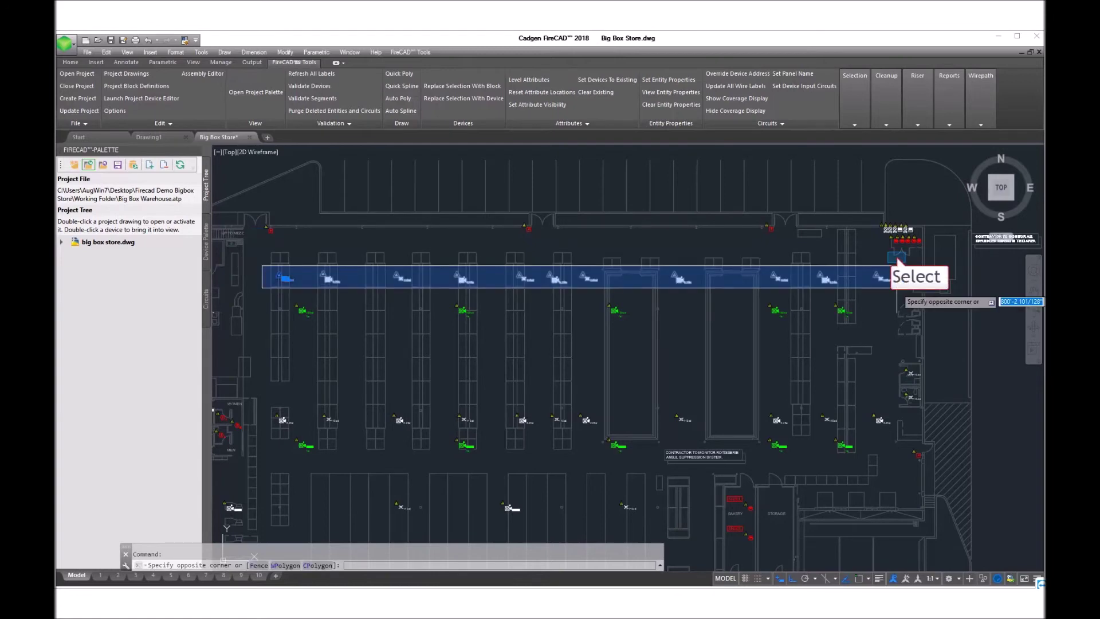
pyautogui.click(896, 287)
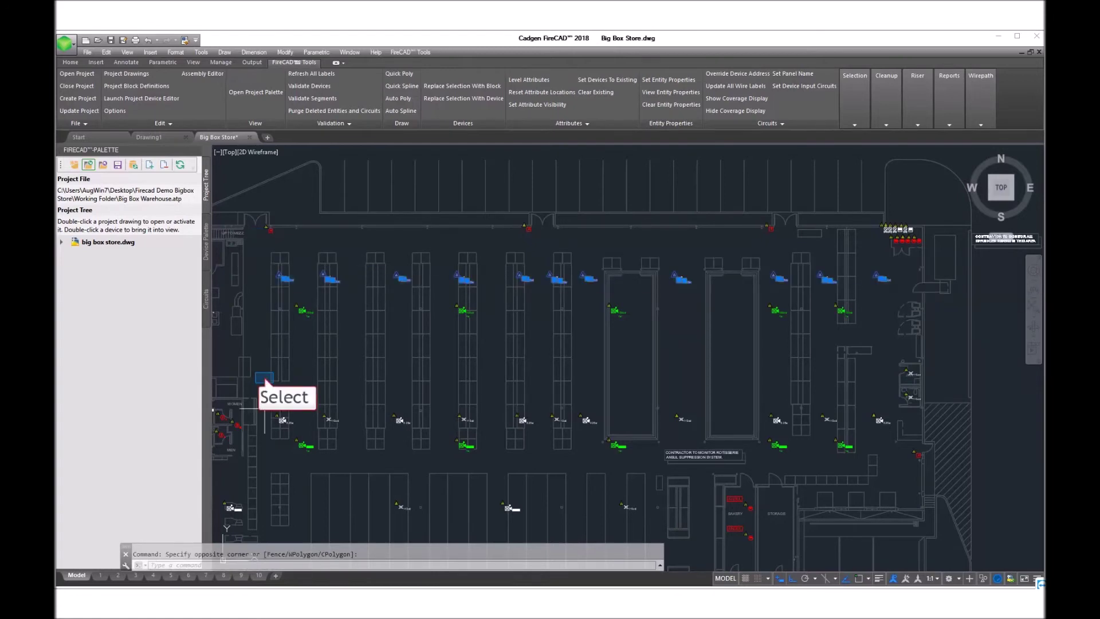
pyautogui.click(265, 434)
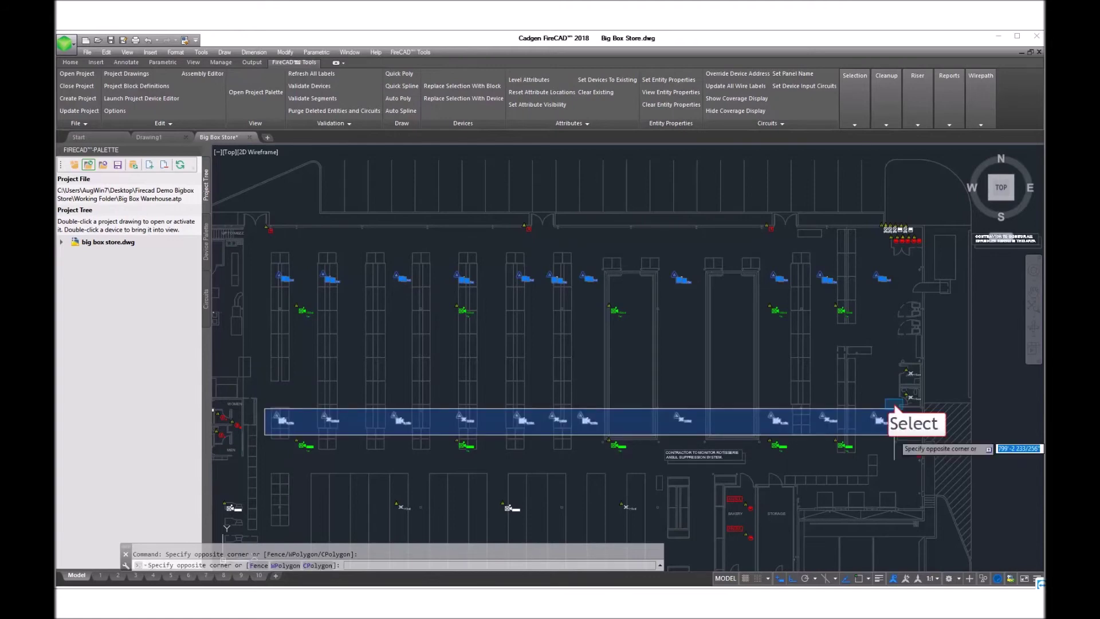
pyautogui.click(894, 408)
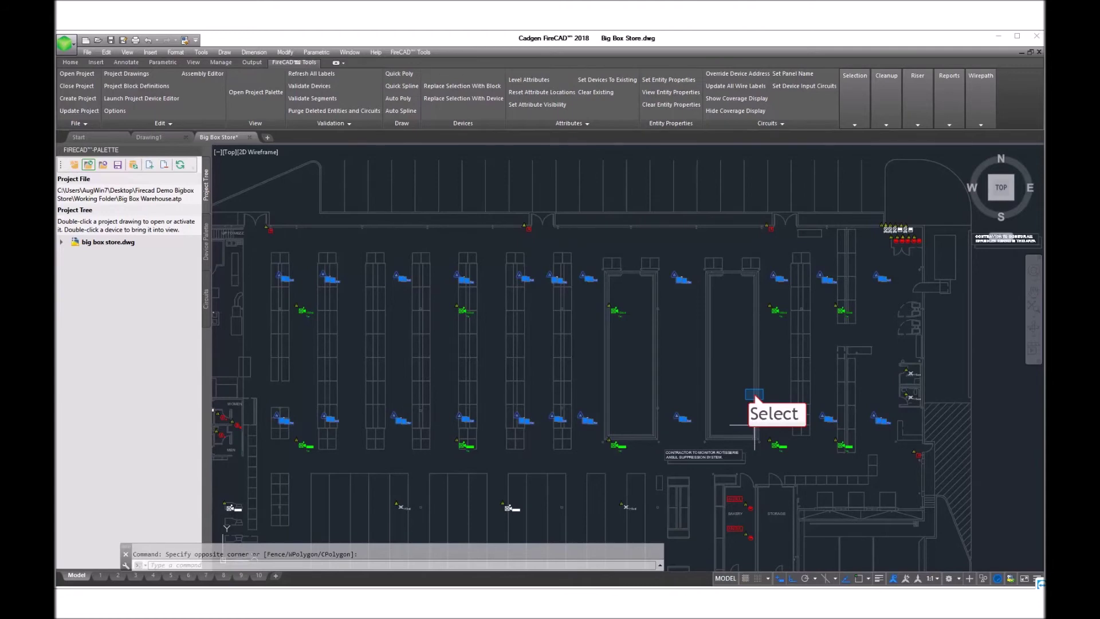
# Add the older devices in the middle row and the two lower aisle rows to the selection, and erase all selected devices.
pyautogui.moveTo(754, 395); pyautogui.dragTo(738, 174, button='middle')
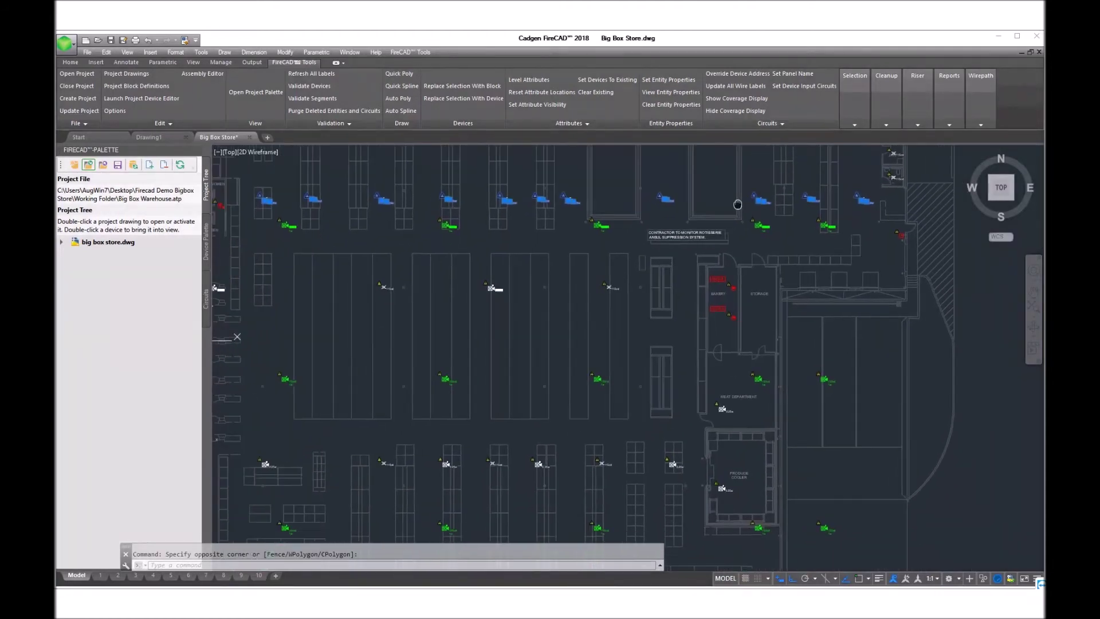
pyautogui.click(350, 267)
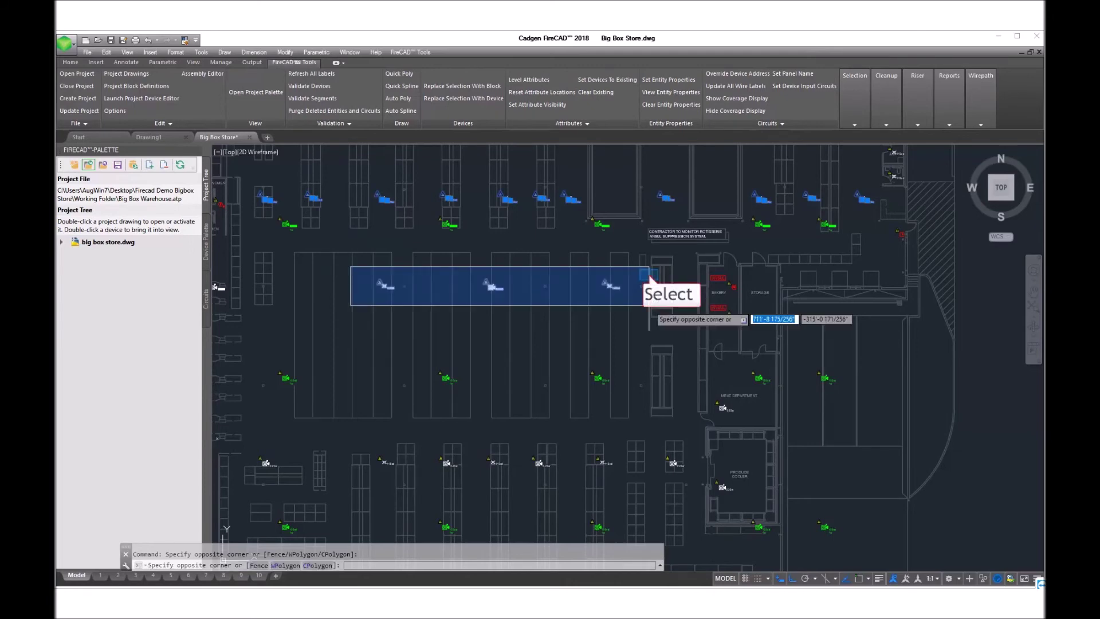
pyautogui.click(648, 306)
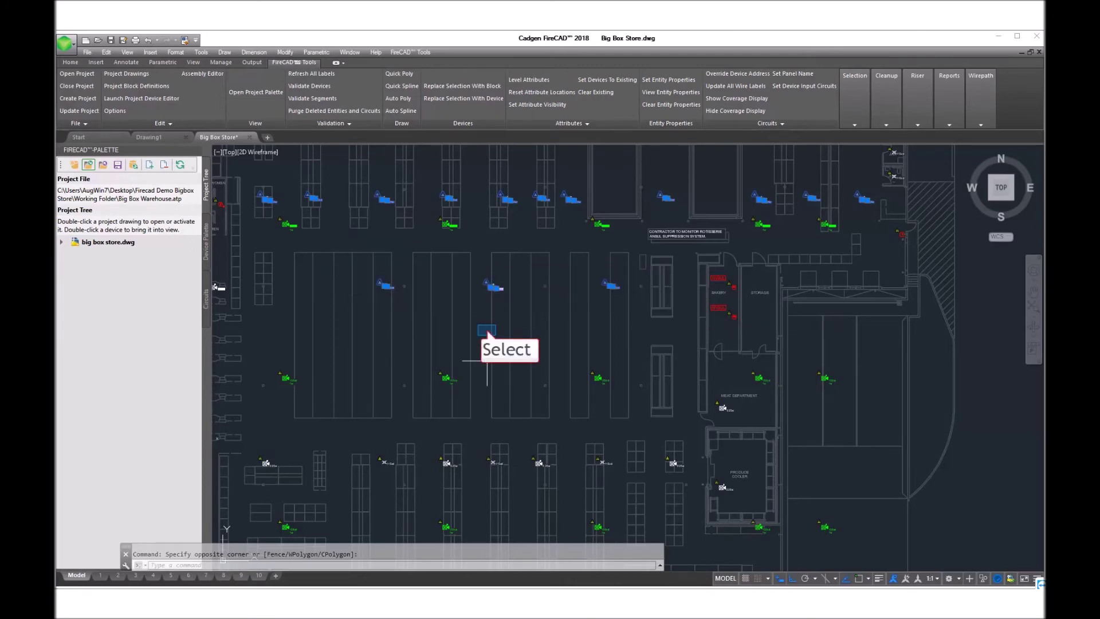
pyautogui.moveTo(487, 332); pyautogui.dragTo(516, 240, button='middle')
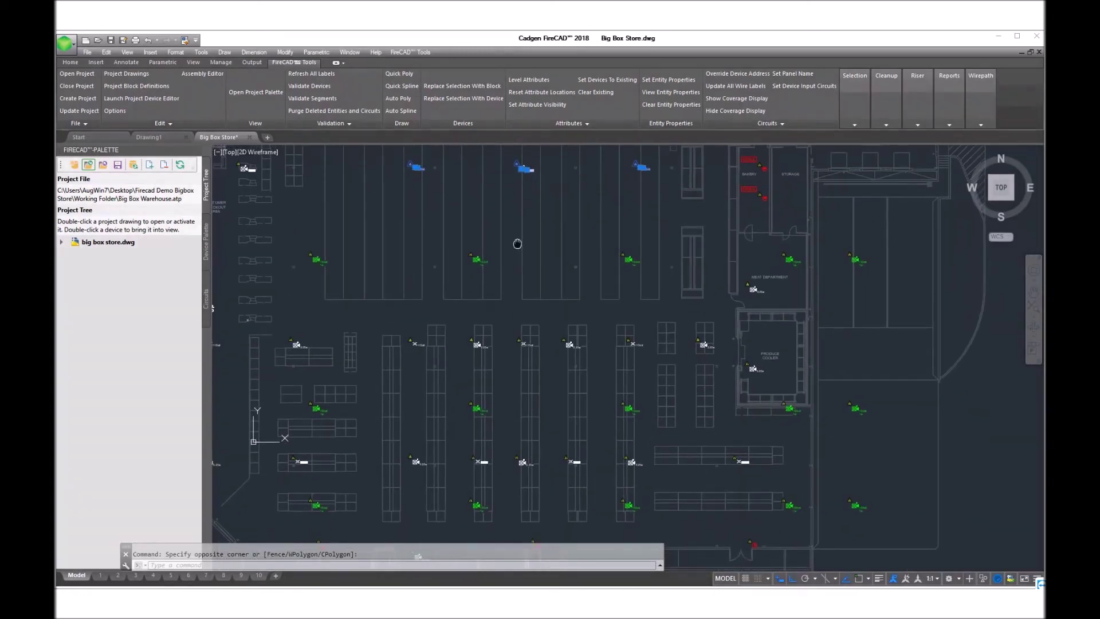
pyautogui.click(284, 331)
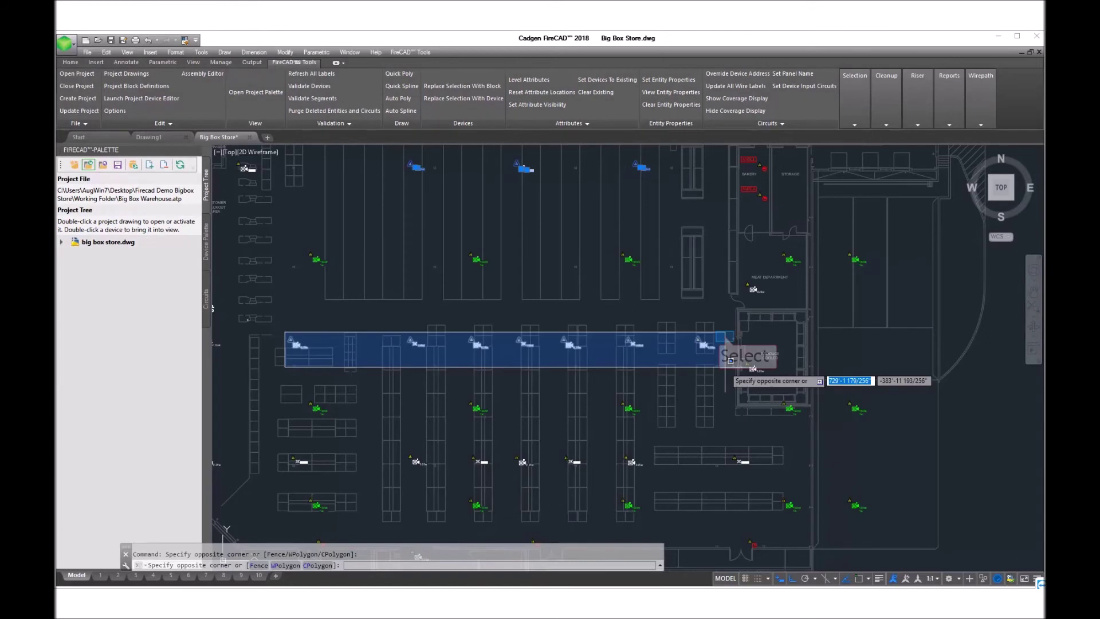
pyautogui.click(725, 338)
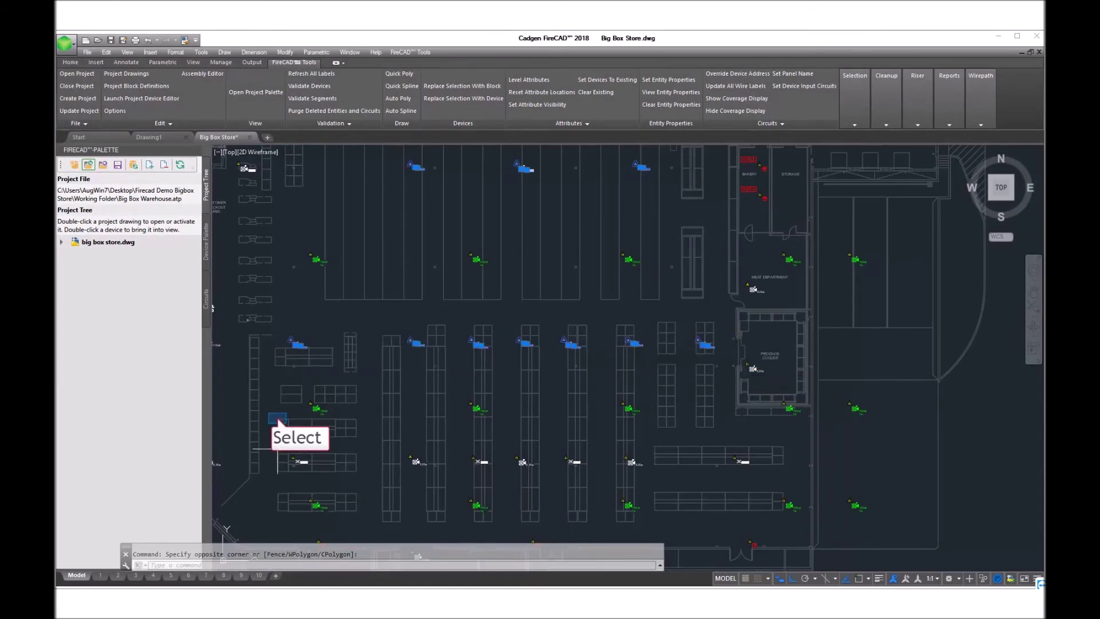
pyautogui.click(277, 473)
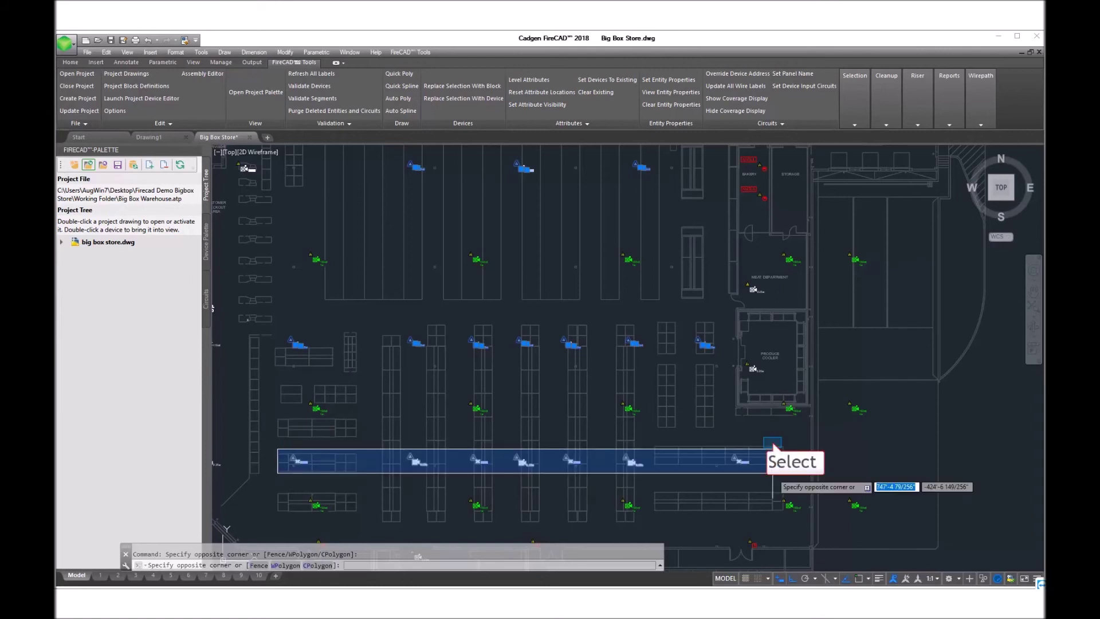
pyautogui.press('Escape')
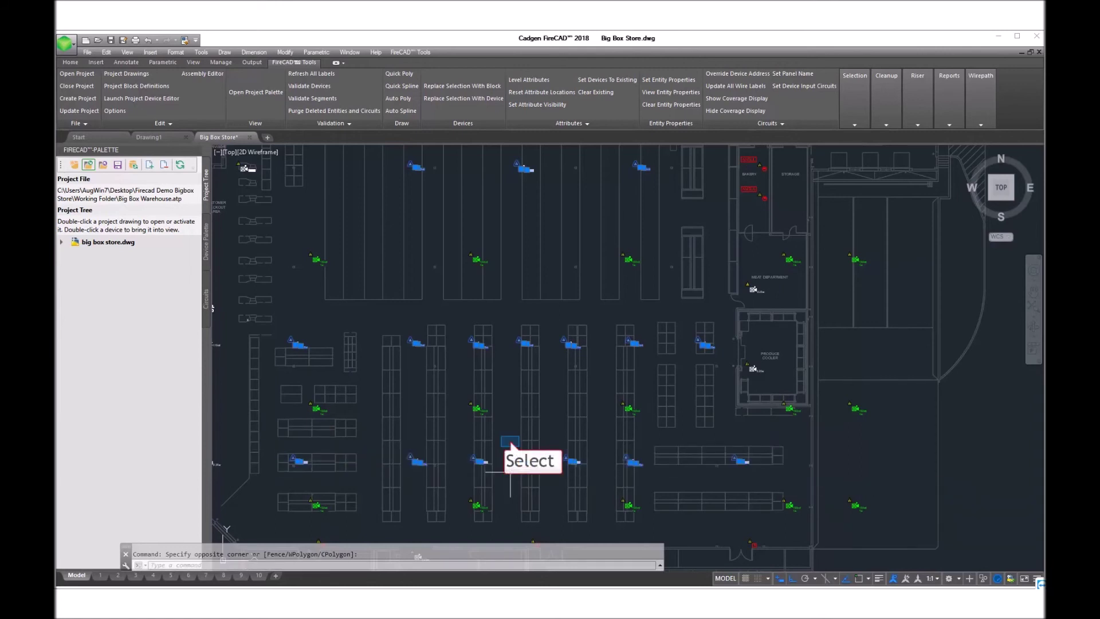
pyautogui.moveTo(510, 446); pyautogui.dragTo(498, 260, button='middle')
pyautogui.rightClick(447, 245)
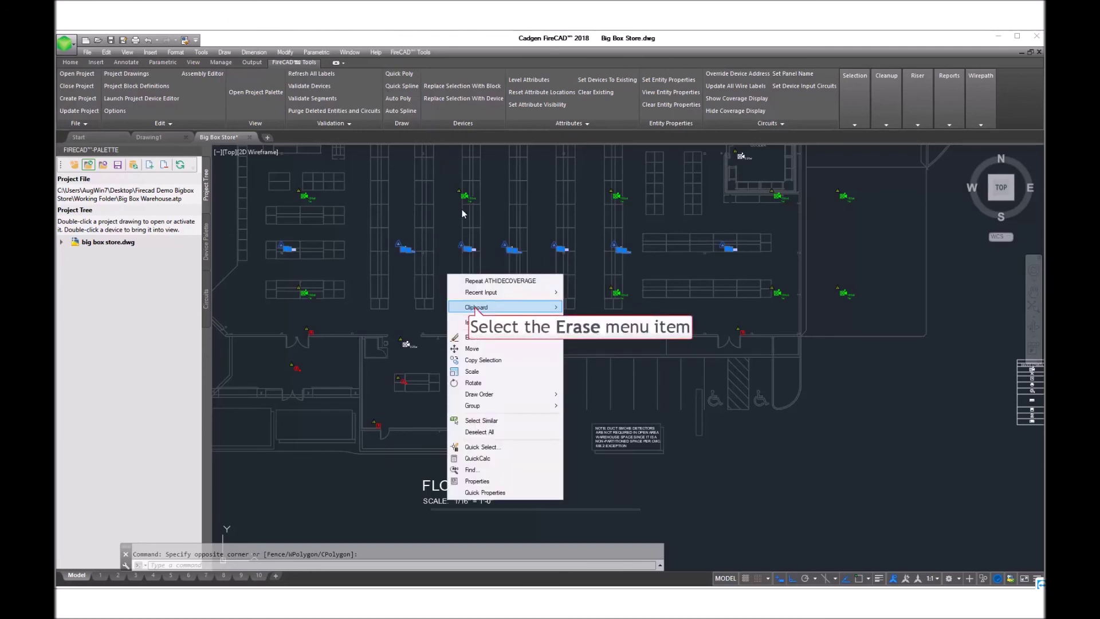
pyautogui.click(471, 337)
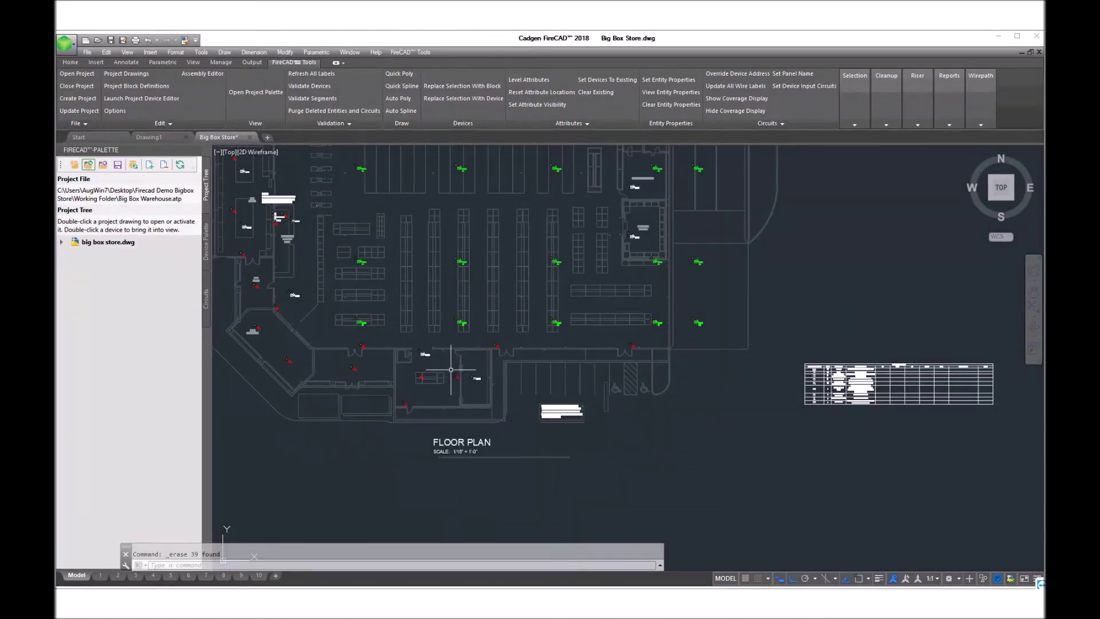
pyautogui.click(451, 340)
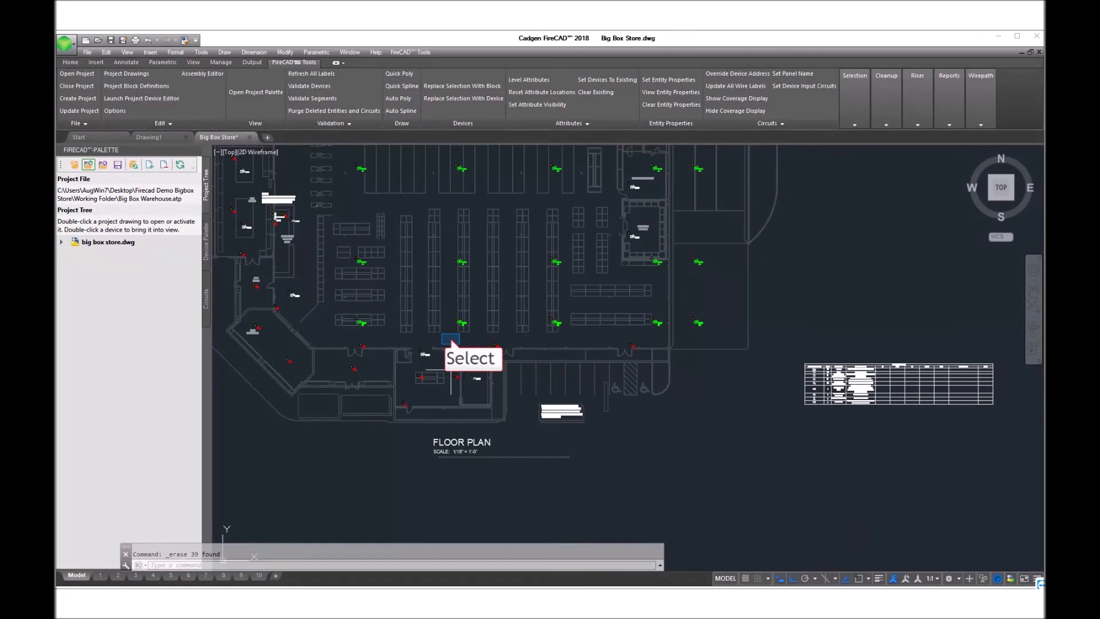